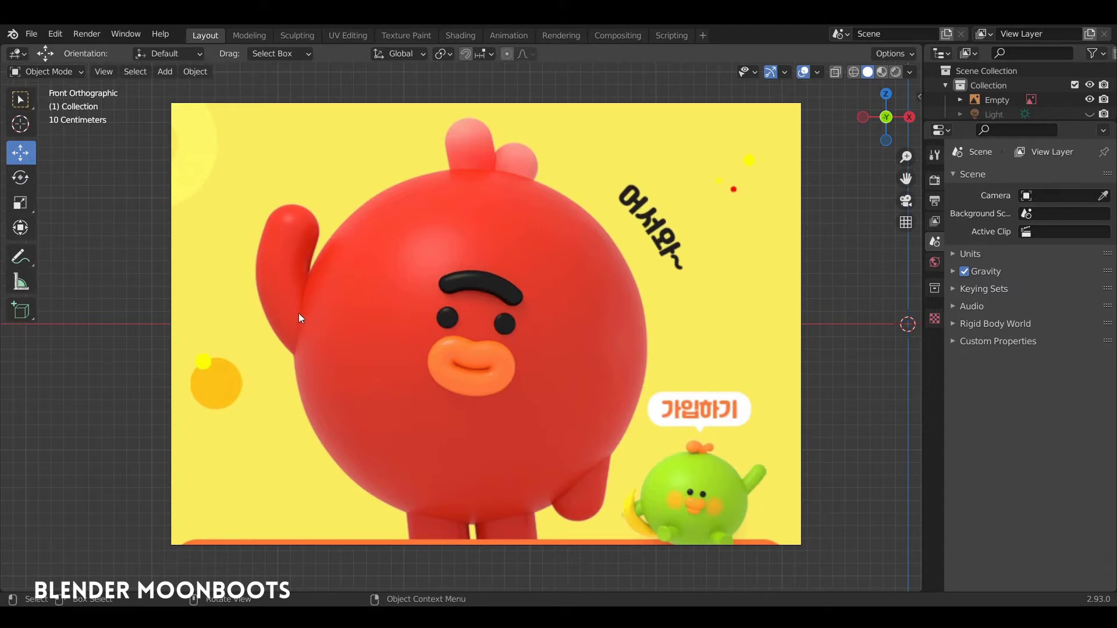
Add a Bezier circle curve at the world origin beside the character reference image
{"action": "middle_click_drag", "start_coordinate": [528, 329], "coordinate": [423, 316], "text": "shift"}
{"action": "scroll", "coordinate": [441, 326], "scroll_direction": "down", "scroll_amount": 3}
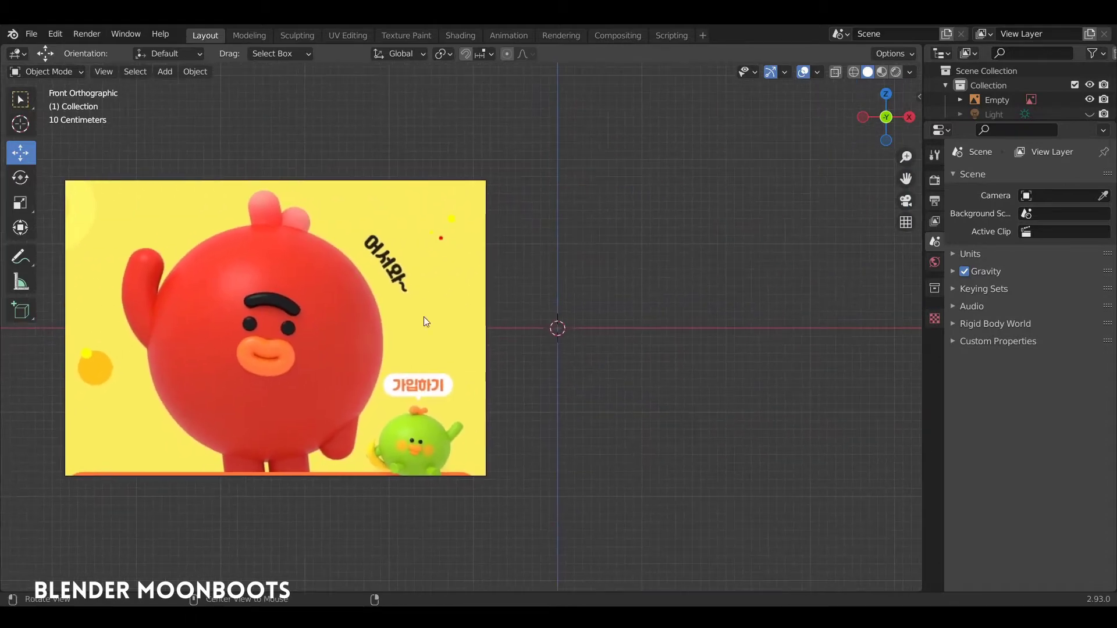
{"action": "key", "text": "shift+a"}
{"action": "mouse_move", "coordinate": [527, 317]}
{"action": "left_click", "coordinate": [595, 330]}
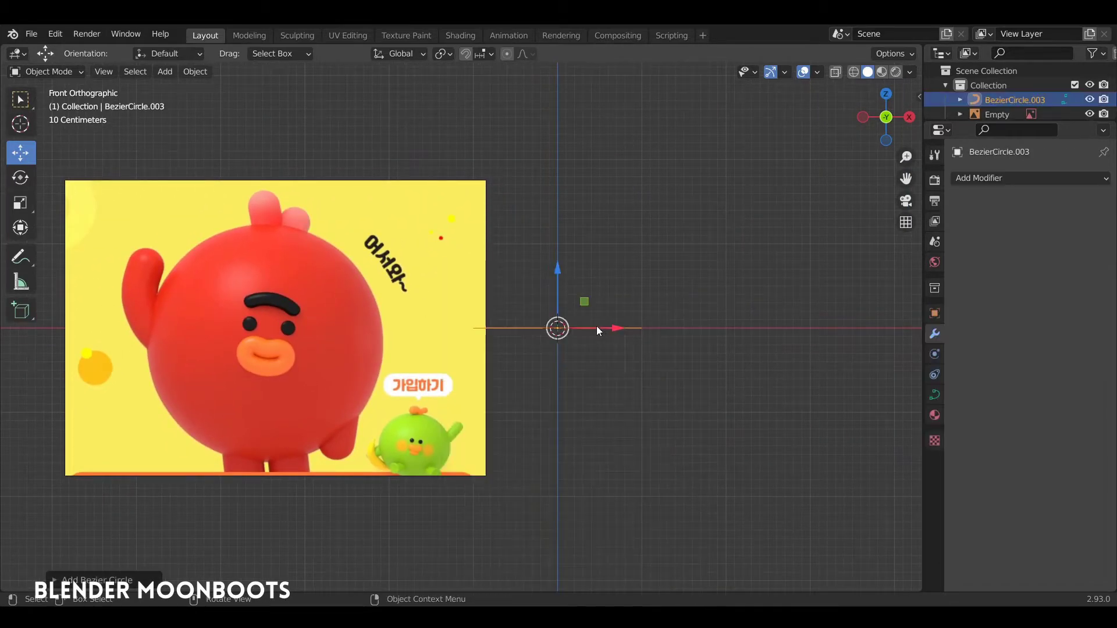
Rotate all the circle's control points 90° about the X axis in Edit Mode so it faces the front view
{"action": "key", "text": "Tab"}
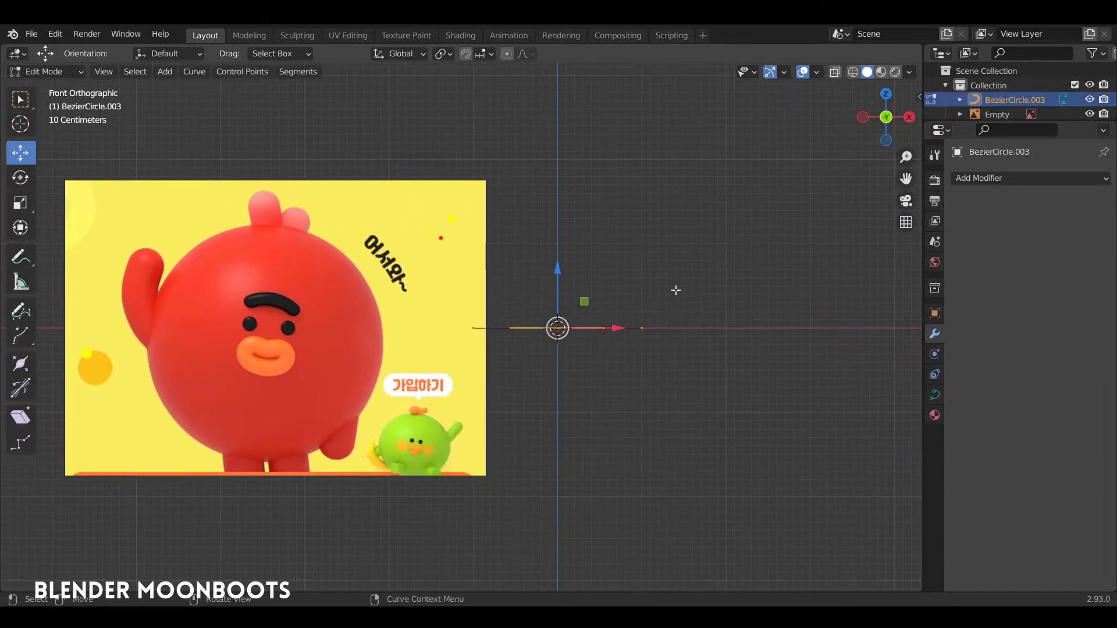
{"action": "key", "text": "r"}
{"action": "key", "text": "x"}
{"action": "key", "text": "9"}
{"action": "key", "text": "0"}
{"action": "key", "text": "Return"}
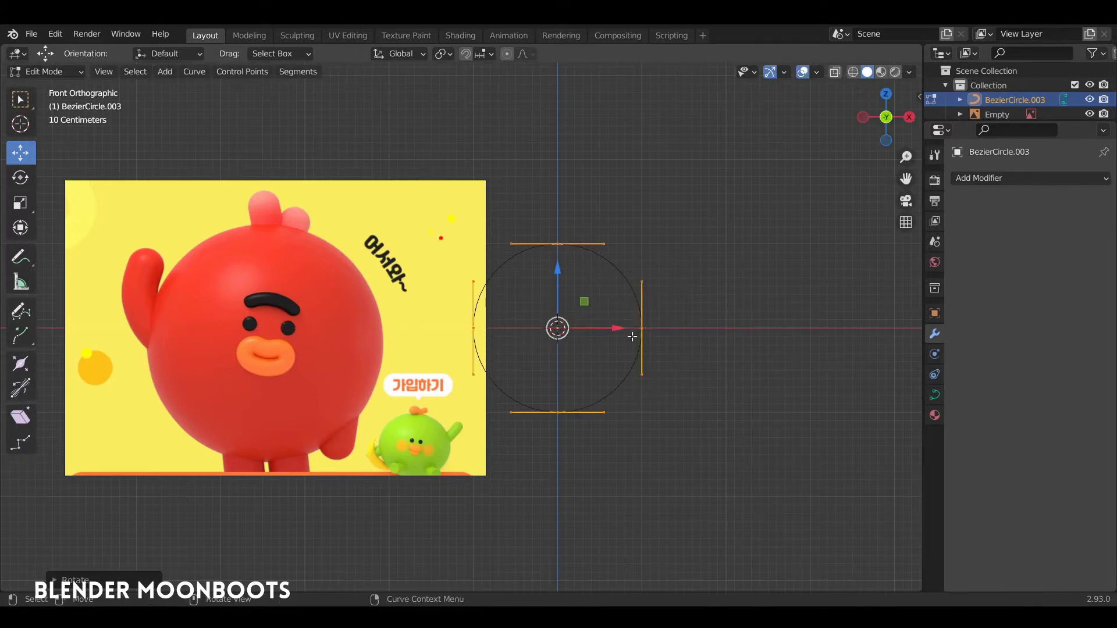
Flatten the circle into an oval by scaling its control points to about 0.53 along Z
{"action": "key", "text": "s"}
{"action": "key", "text": "z"}
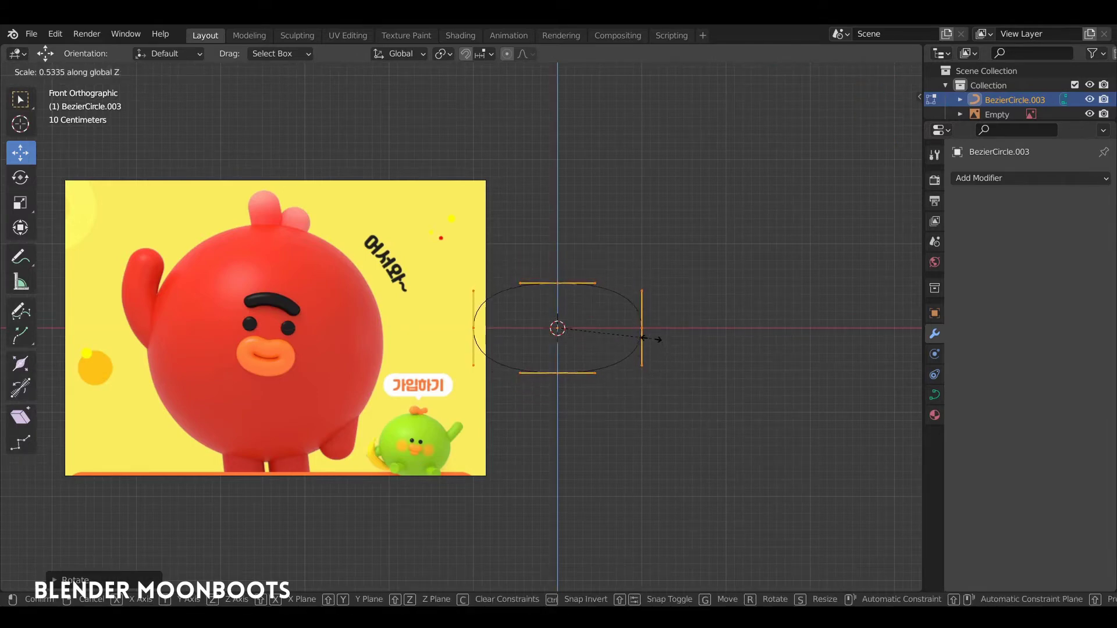
{"action": "left_click", "coordinate": [641, 338]}
{"action": "middle_click_drag", "start_coordinate": [686, 326], "coordinate": [717, 324], "text": "shift"}
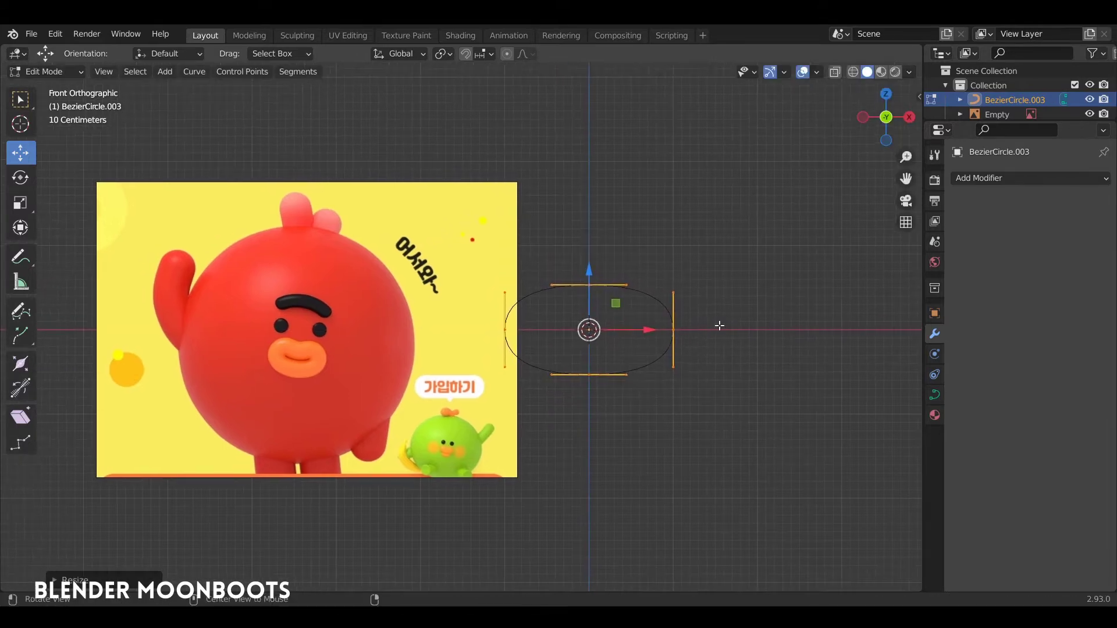
Give the oval curve a round bevel with a depth of 0.454 m
{"action": "left_click", "coordinate": [935, 396]}
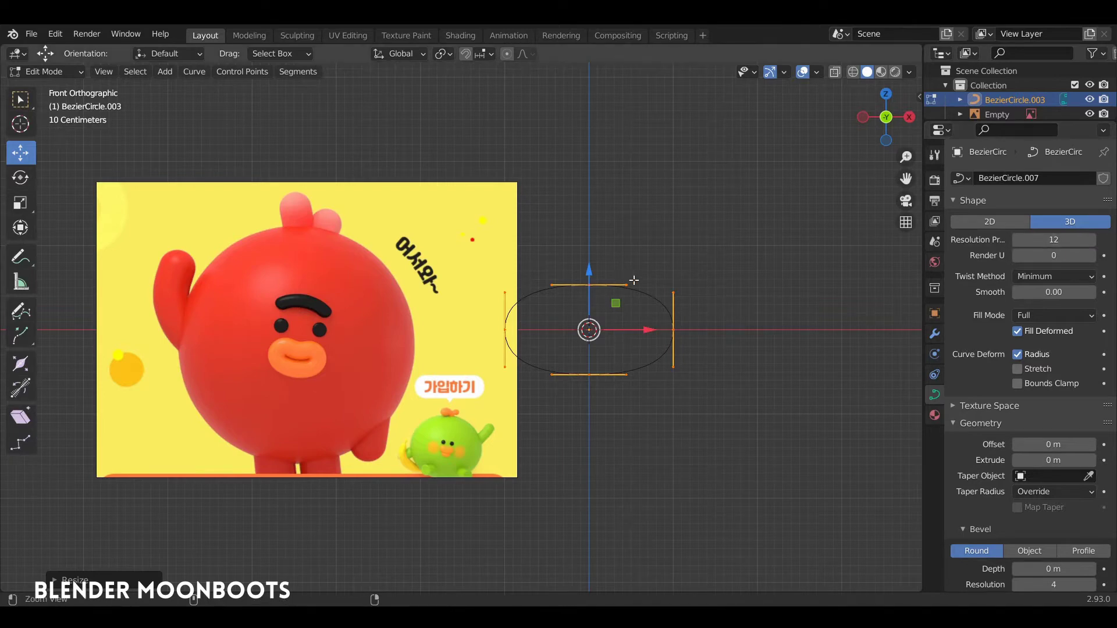
{"action": "middle_click_drag", "start_coordinate": [634, 281], "coordinate": [585, 259], "text": "ctrl"}
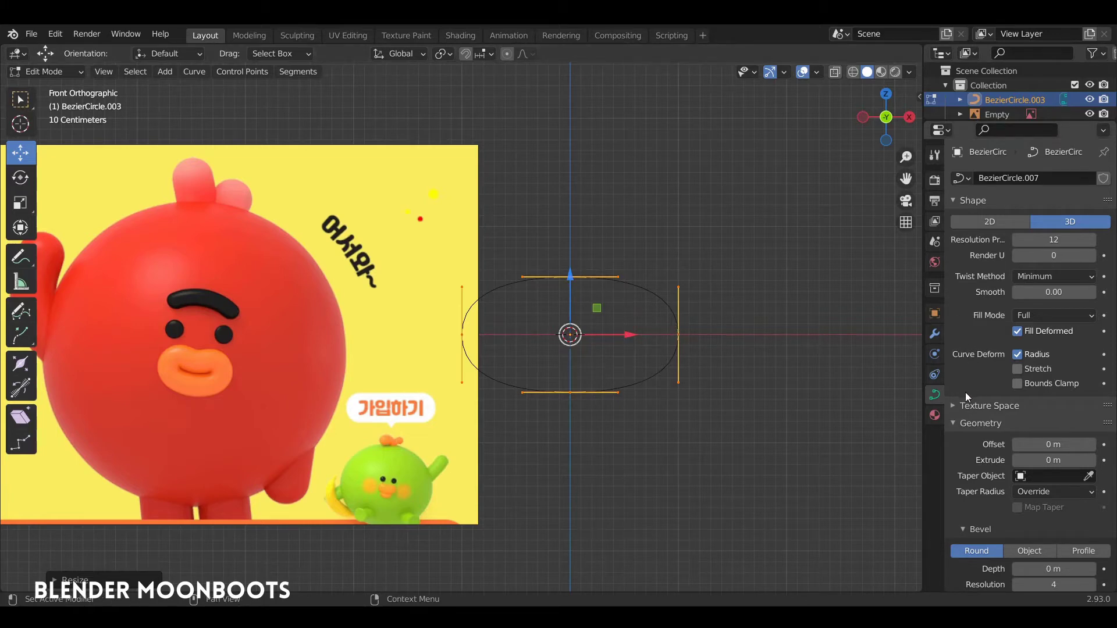
{"action": "scroll", "coordinate": [968, 395], "scroll_direction": "down", "scroll_amount": 5}
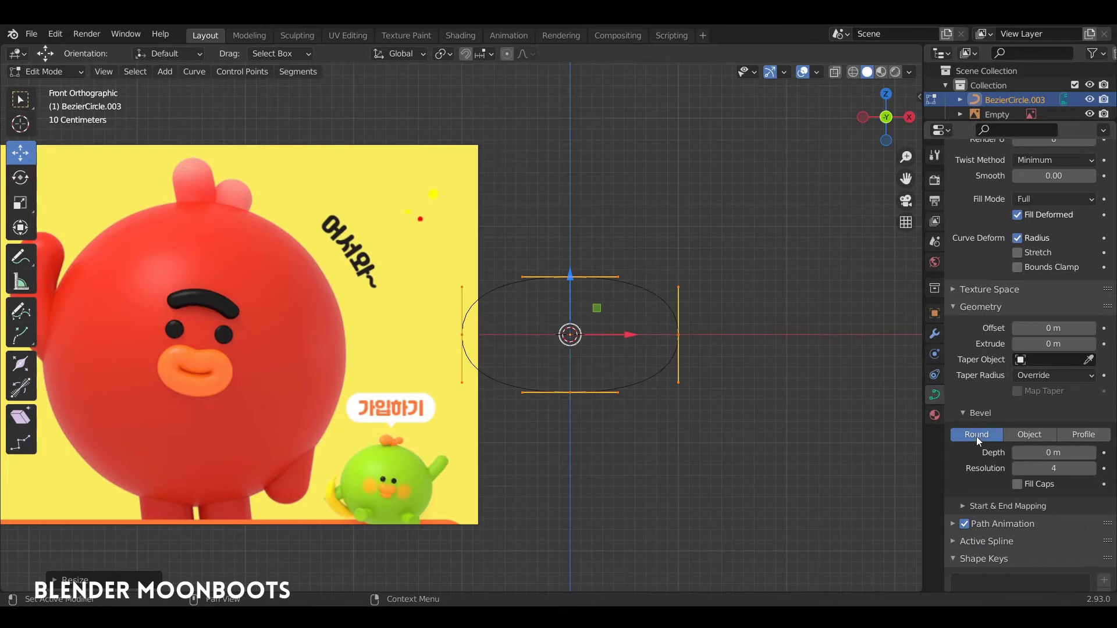
{"action": "left_click_drag", "start_coordinate": [1015, 453], "coordinate": [1040, 456]}
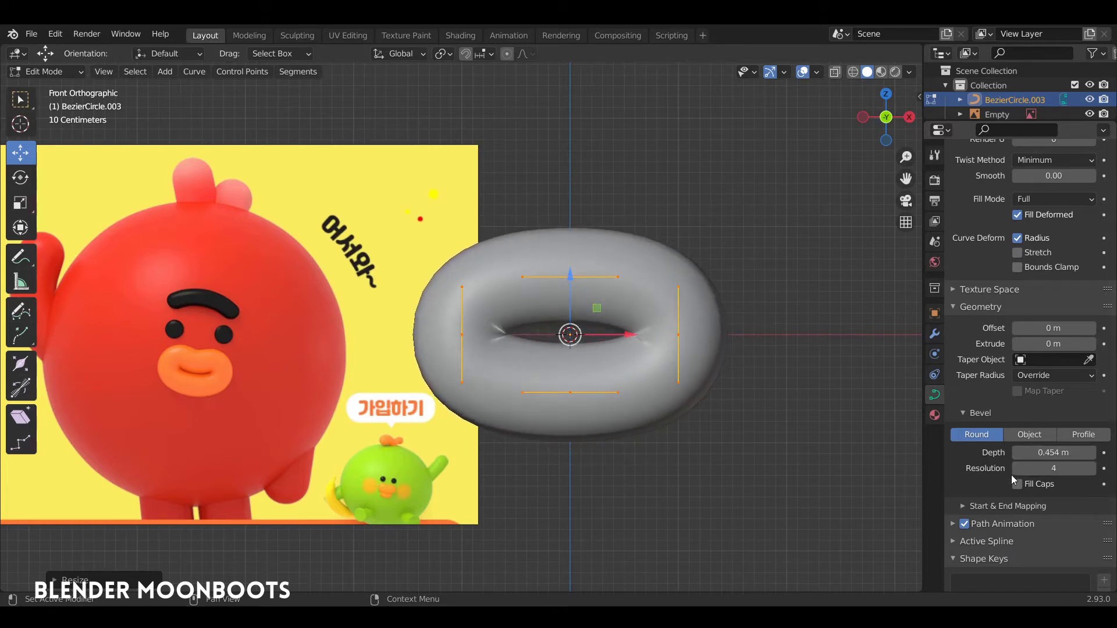
Raise the curve's bevel resolution to 12
{"action": "left_click", "coordinate": [1091, 469]}
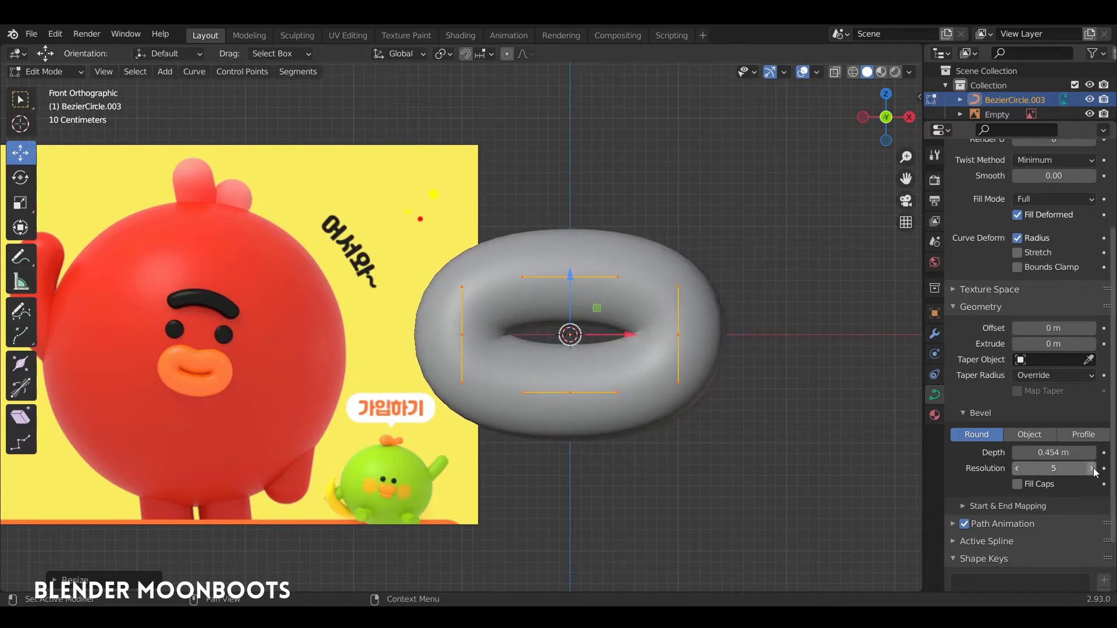
{"action": "left_click", "coordinate": [1092, 469]}
{"action": "left_click", "coordinate": [1091, 469]}
{"action": "left_click", "coordinate": [1091, 469]}
{"action": "left_click", "coordinate": [1090, 468]}
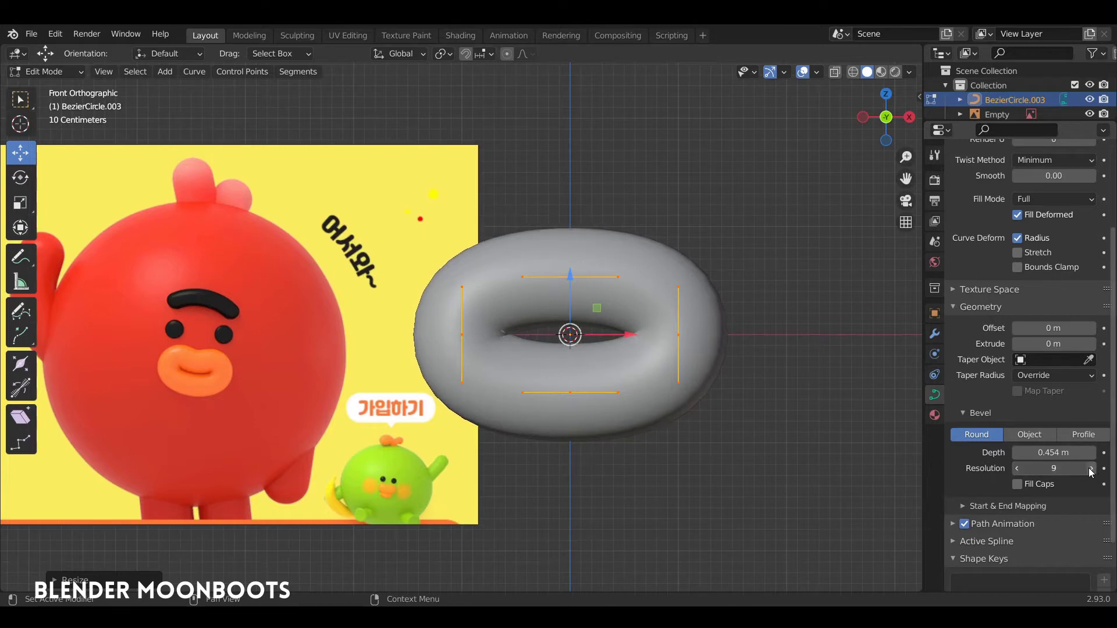
{"action": "left_click", "coordinate": [1091, 469]}
{"action": "left_click", "coordinate": [1091, 469]}
{"action": "left_click", "coordinate": [1091, 469]}
Add a Subdivision Surface modifier to the beveled curve
{"action": "middle_click_drag", "start_coordinate": [616, 372], "coordinate": [593, 319]}
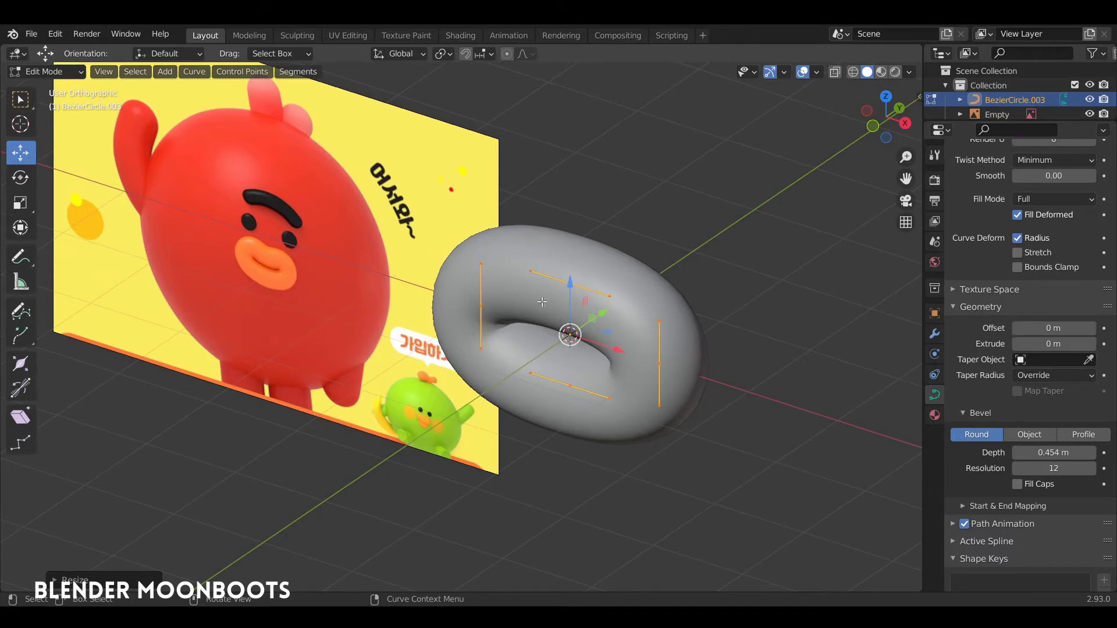
{"action": "mouse_move", "coordinate": [572, 289]}
{"action": "middle_mouse_down"}
{"action": "mouse_move", "coordinate": [620, 264]}
{"action": "mouse_move", "coordinate": [577, 273]}
{"action": "middle_mouse_up"}
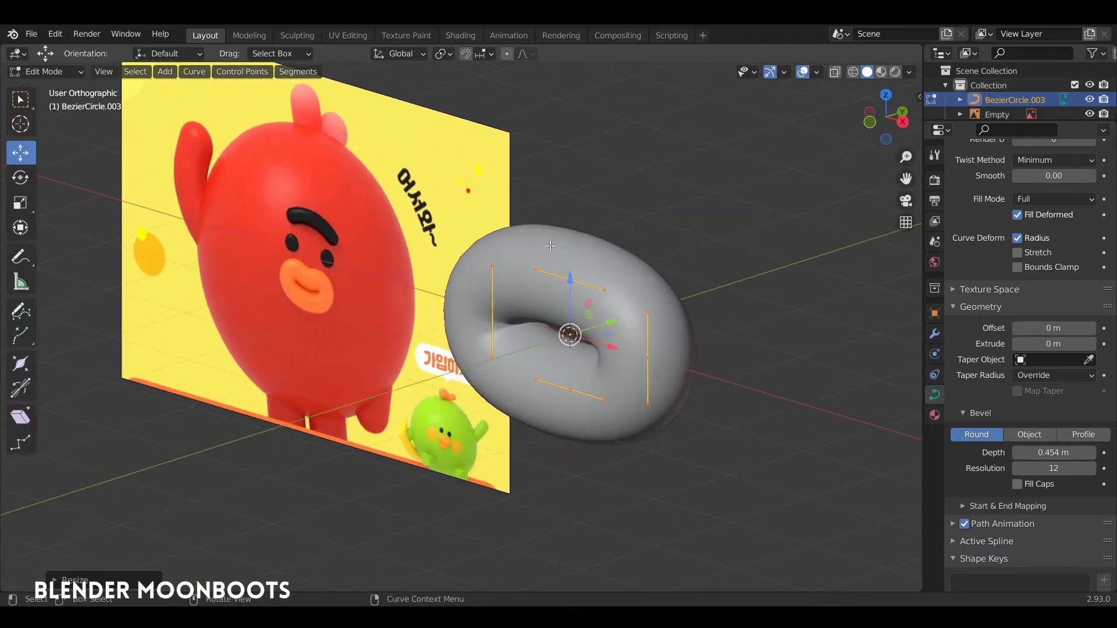
{"action": "middle_click_drag", "start_coordinate": [647, 334], "coordinate": [696, 319]}
{"action": "scroll", "coordinate": [698, 314], "scroll_direction": "up", "scroll_amount": 2}
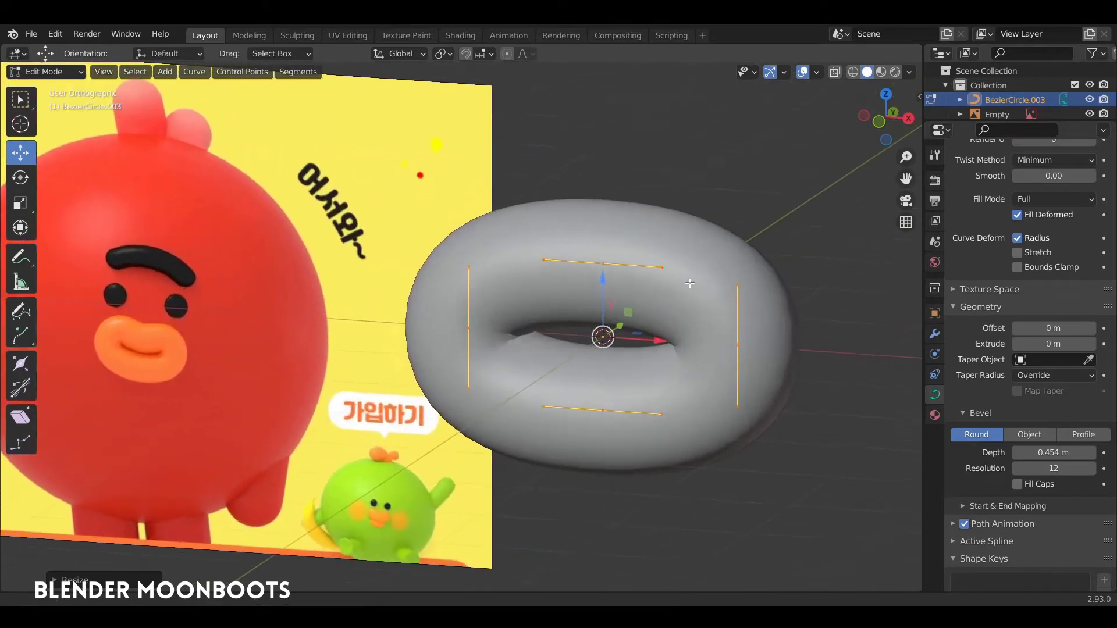
{"action": "middle_click_drag", "start_coordinate": [741, 279], "coordinate": [645, 291], "text": "shift"}
{"action": "middle_click_drag", "start_coordinate": [657, 314], "coordinate": [674, 275], "text": "ctrl"}
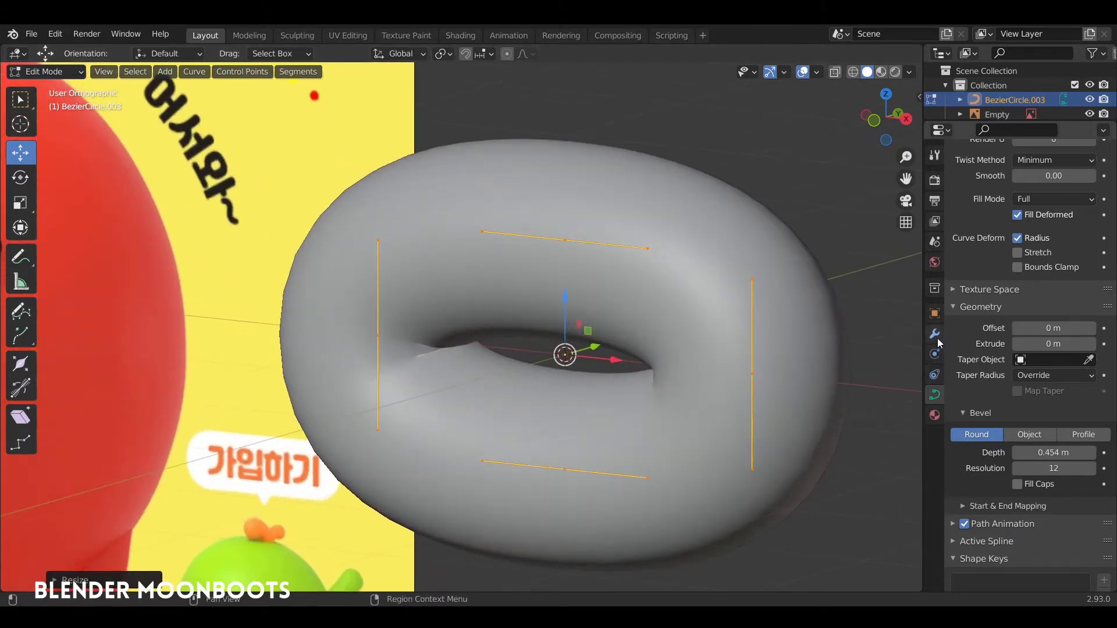
{"action": "left_click", "coordinate": [935, 334]}
{"action": "left_click", "coordinate": [971, 178]}
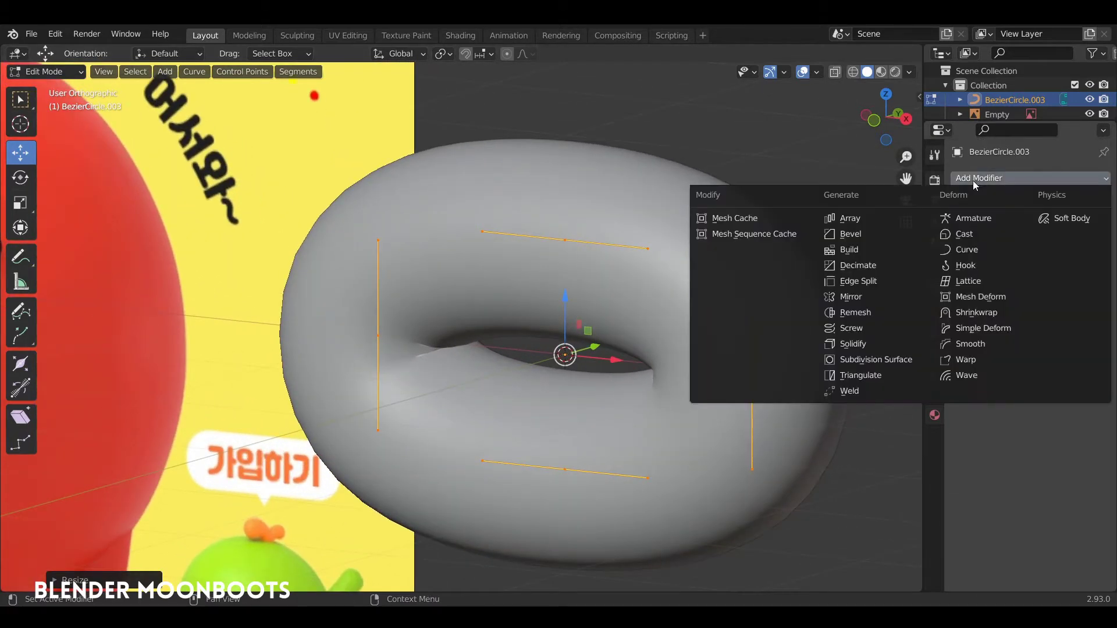
{"action": "left_click", "coordinate": [875, 359]}
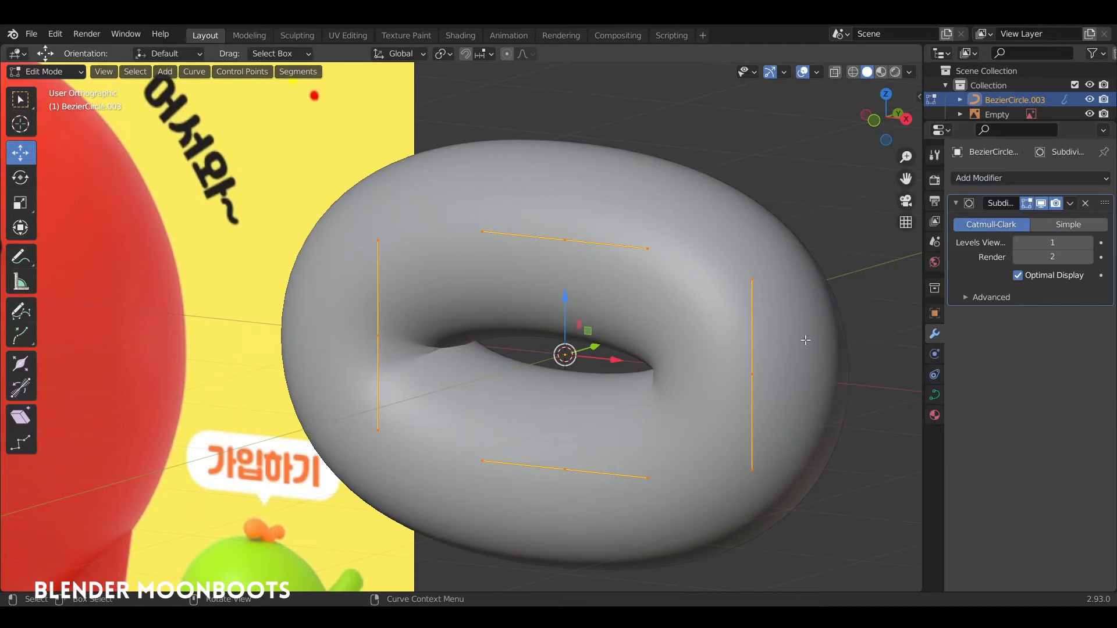
Hook the curve's right-hand control point to a new empty object and return to Object Mode
{"action": "middle_click_drag", "start_coordinate": [779, 325], "coordinate": [710, 324]}
{"action": "scroll", "coordinate": [738, 317], "scroll_direction": "up", "scroll_amount": 2}
{"action": "scroll", "coordinate": [823, 282], "scroll_direction": "down", "scroll_amount": 4}
{"action": "key", "text": "KP_1"}
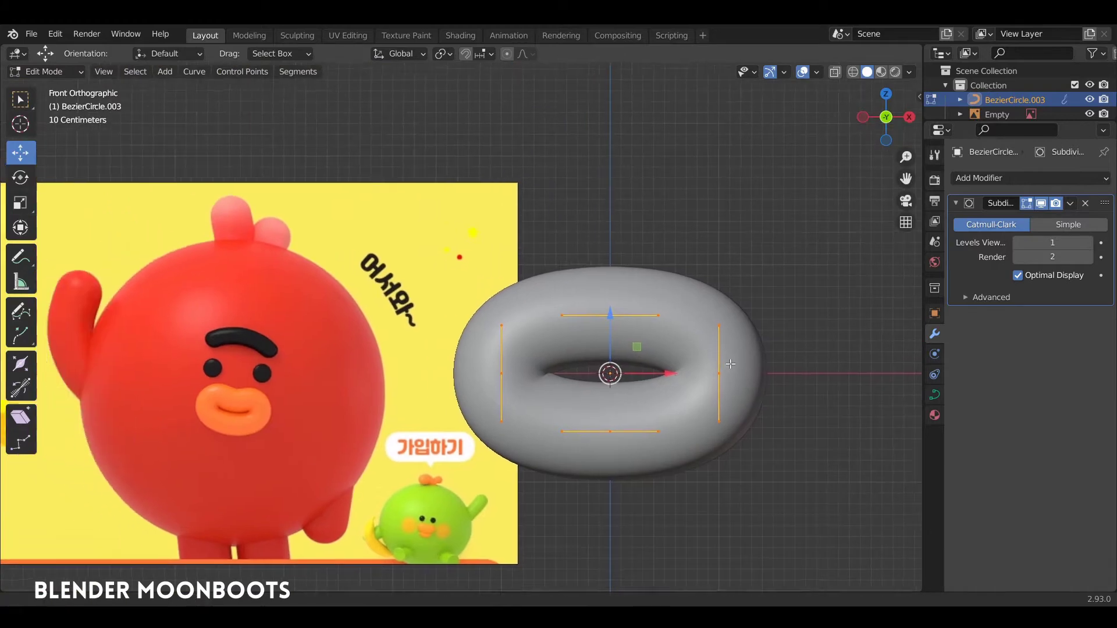
{"action": "left_click", "coordinate": [646, 431]}
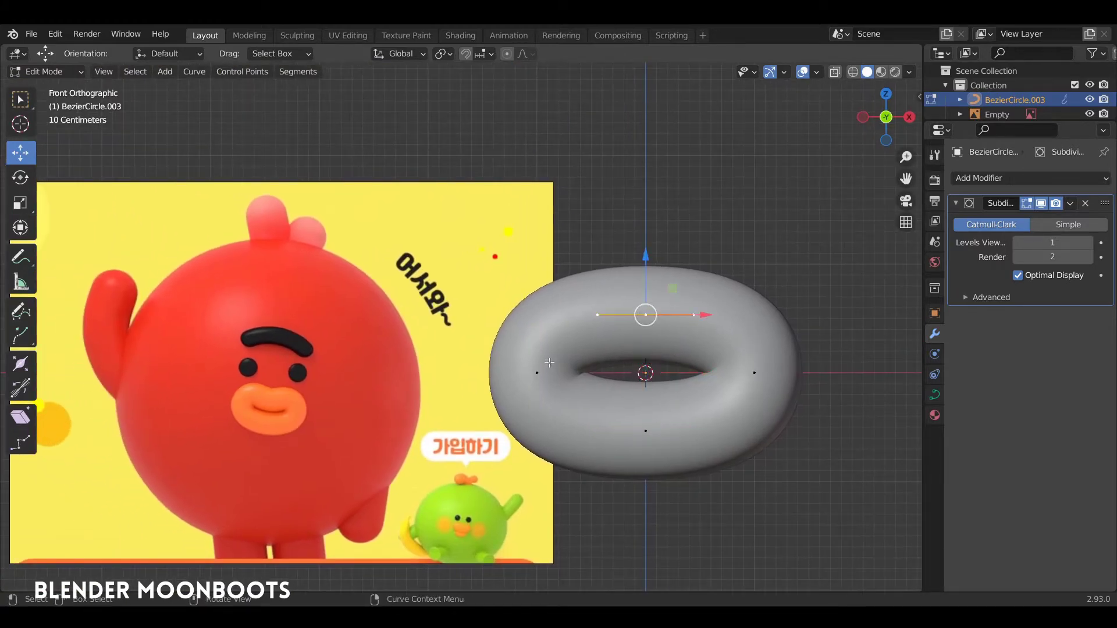
{"action": "left_click", "coordinate": [537, 372]}
{"action": "left_click", "coordinate": [755, 372]}
{"action": "middle_click_drag", "start_coordinate": [699, 345], "coordinate": [666, 342], "text": "shift"}
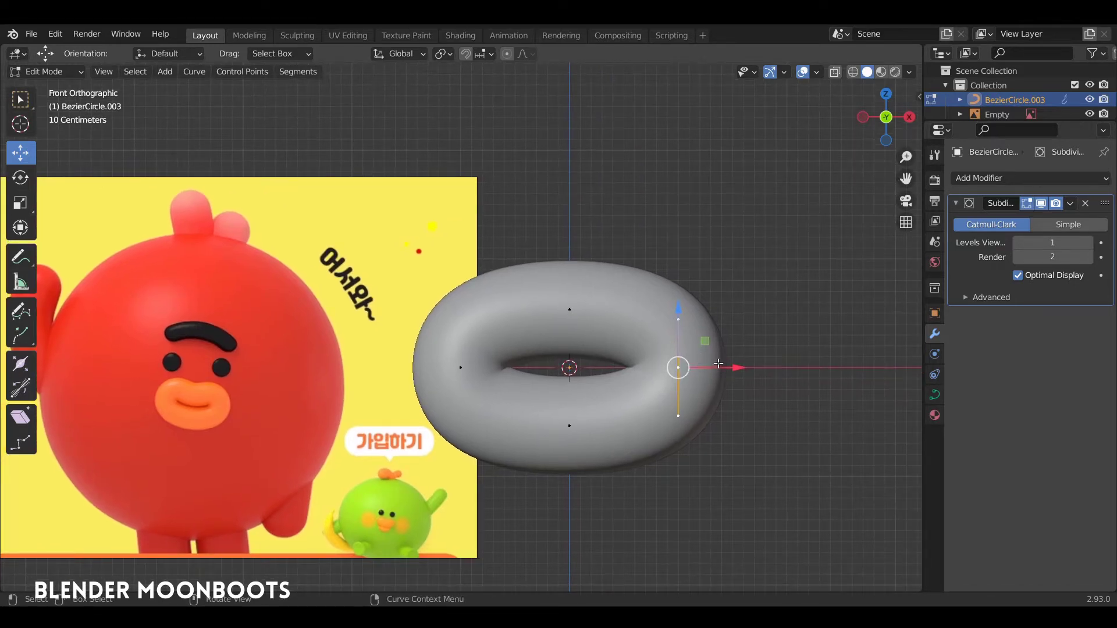
{"action": "key", "text": "ctrl+h"}
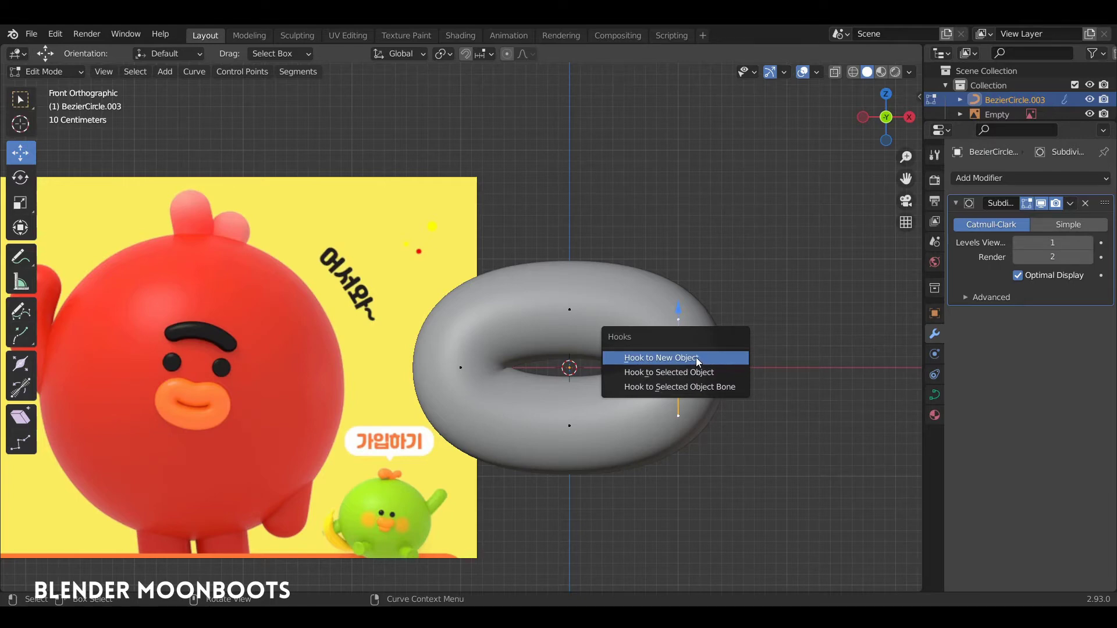
{"action": "left_click", "coordinate": [697, 357]}
{"action": "key", "text": "Tab"}
Try moving the hook's empty to bend the right end of the mouth shape
{"action": "middle_click_drag", "start_coordinate": [696, 358], "coordinate": [672, 395]}
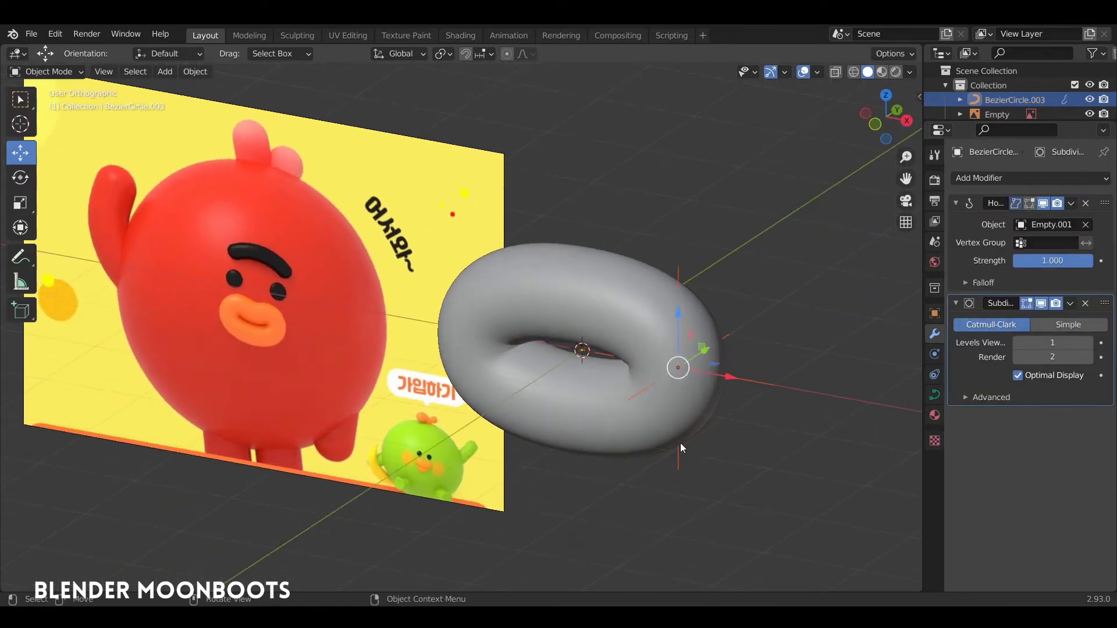
{"action": "left_click", "coordinate": [677, 463]}
{"action": "middle_click_drag", "start_coordinate": [677, 463], "coordinate": [730, 397]}
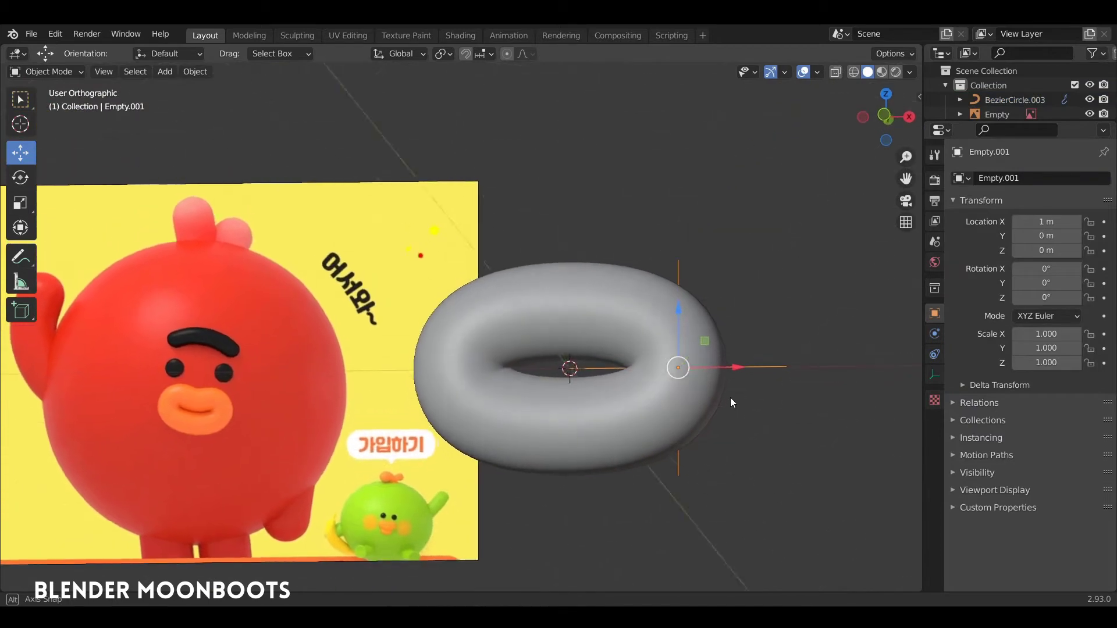
{"action": "key", "text": "g"}
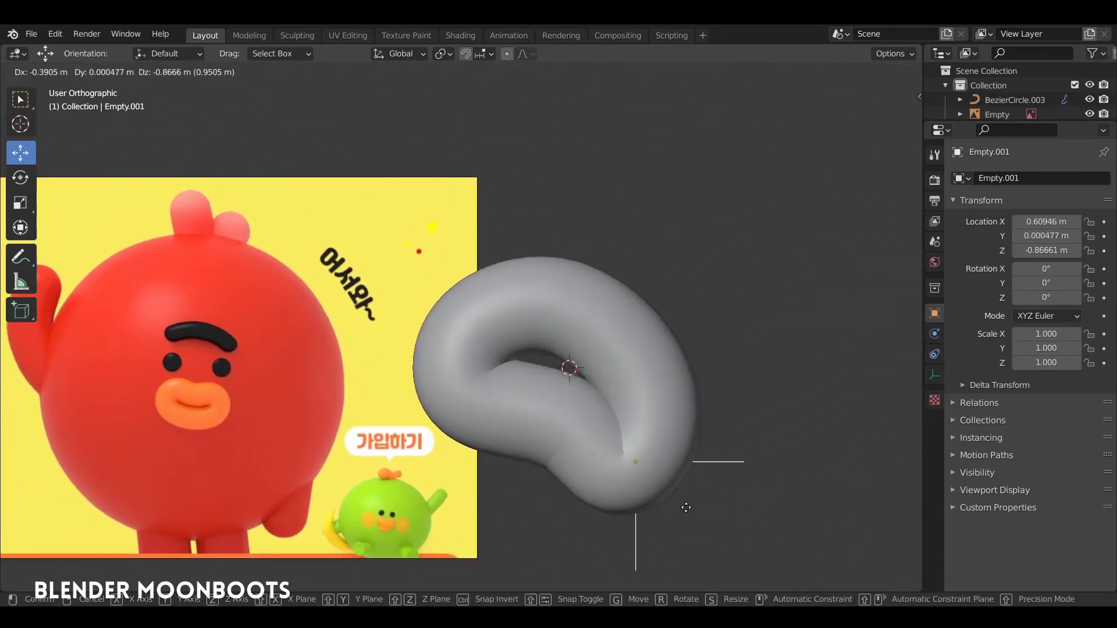
{"action": "right_click", "coordinate": [757, 330]}
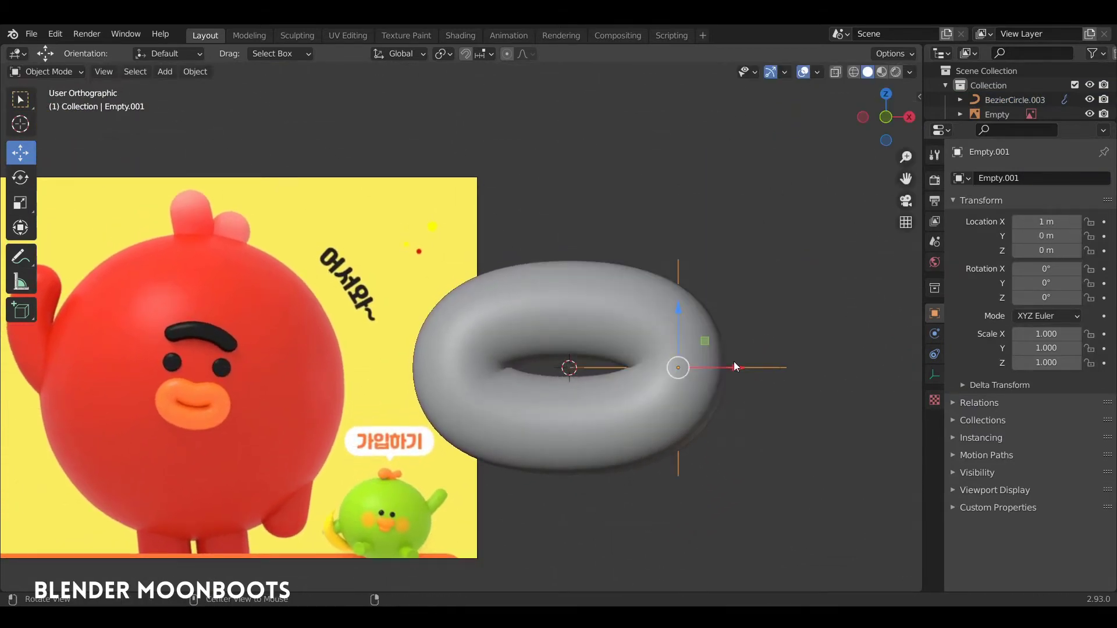
Select the mouth curve and examine the settings of its Hook modifier
{"action": "middle_click_drag", "start_coordinate": [735, 361], "coordinate": [633, 336]}
{"action": "left_click", "coordinate": [702, 410]}
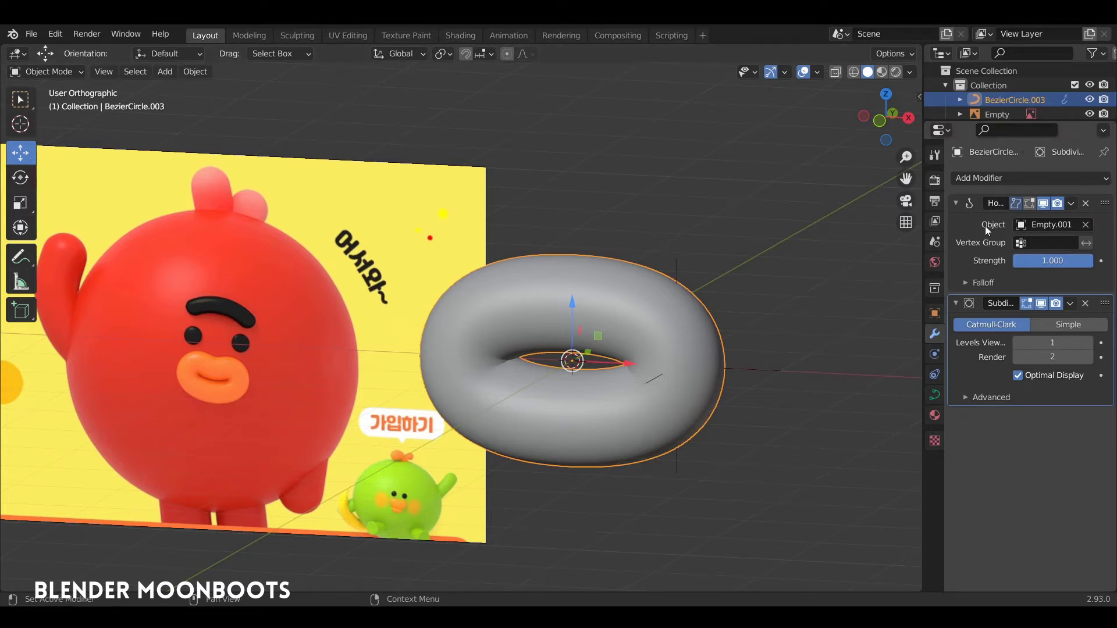
{"action": "middle_click_drag", "start_coordinate": [714, 293], "coordinate": [726, 354]}
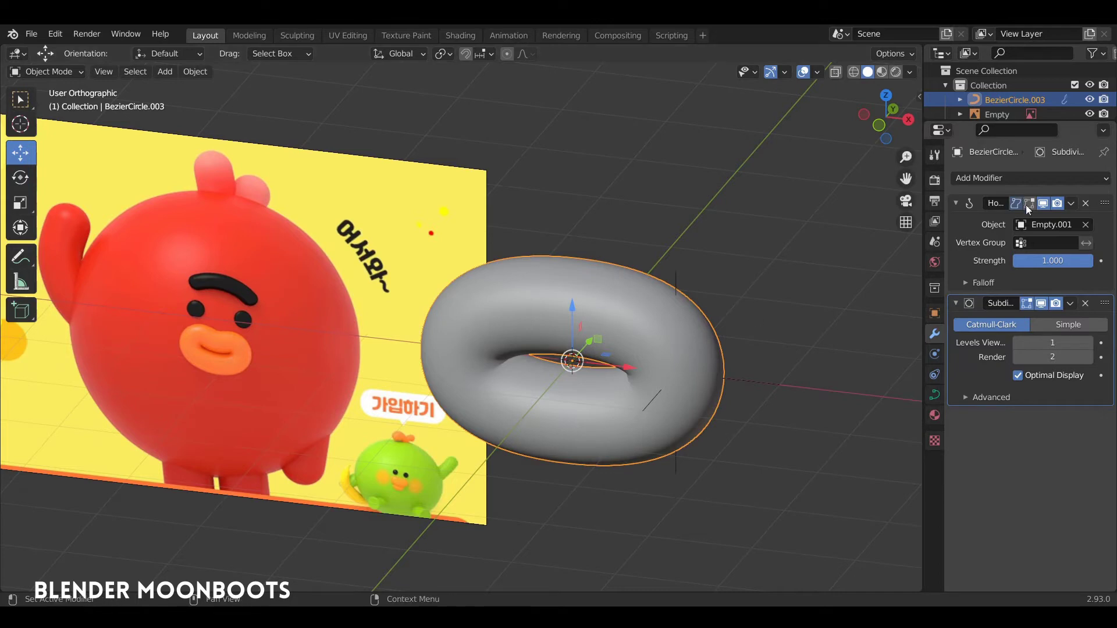
Test the deformation by moving the hook's empty and scaling it to 0.924, and delete the empty
{"action": "left_click", "coordinate": [745, 383]}
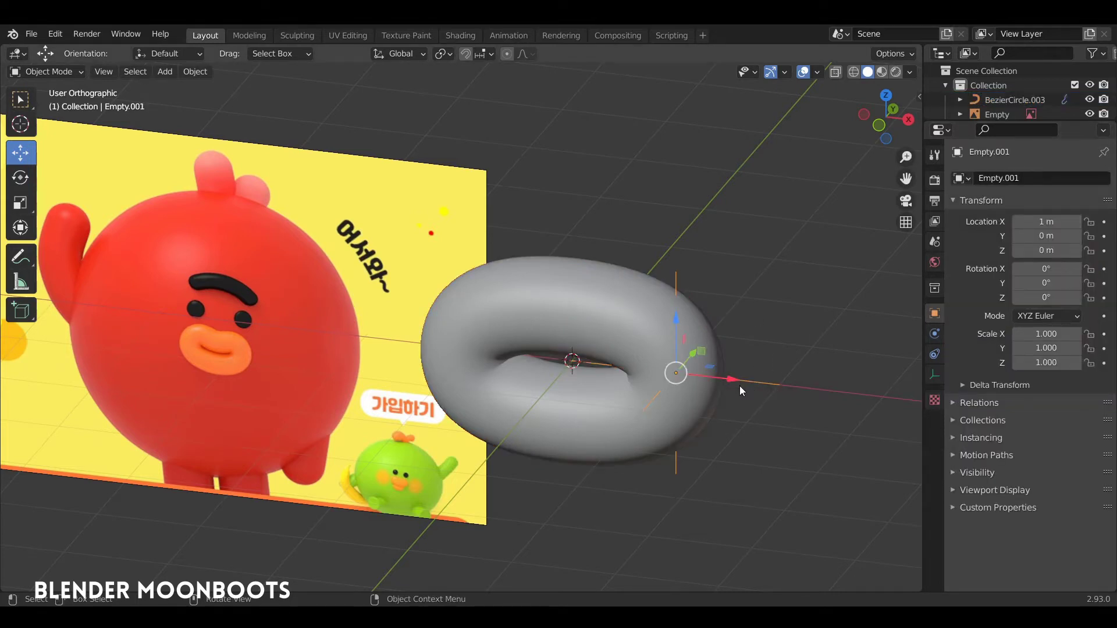
{"action": "mouse_move", "coordinate": [739, 385]}
{"action": "middle_mouse_down"}
{"action": "mouse_move", "coordinate": [726, 381]}
{"action": "mouse_move", "coordinate": [736, 368]}
{"action": "middle_mouse_up"}
{"action": "key", "text": "g"}
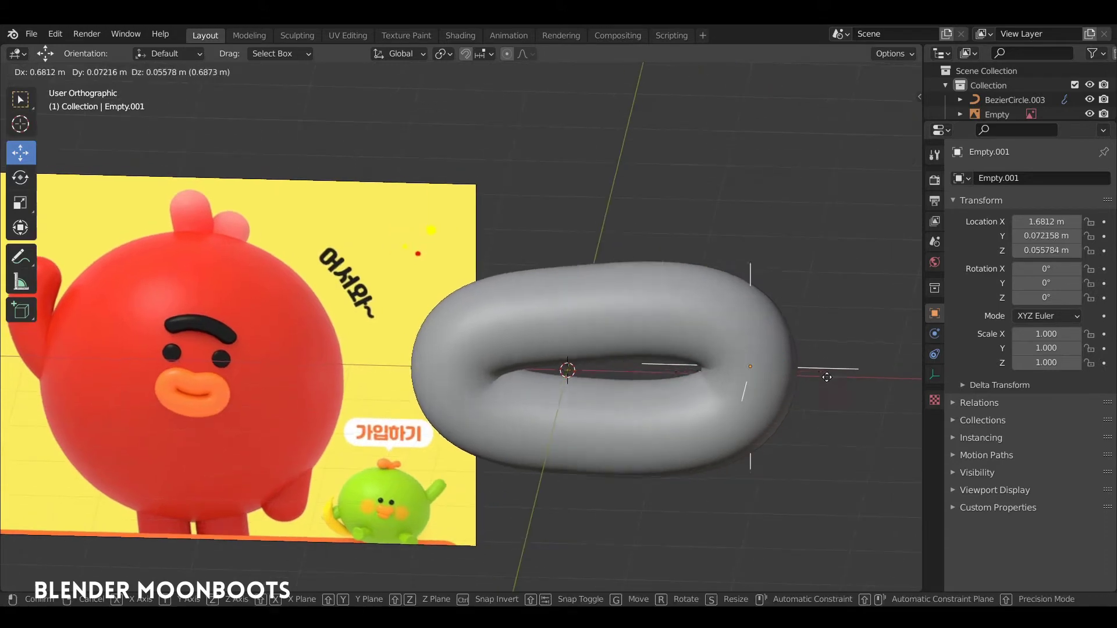
{"action": "key", "text": "x"}
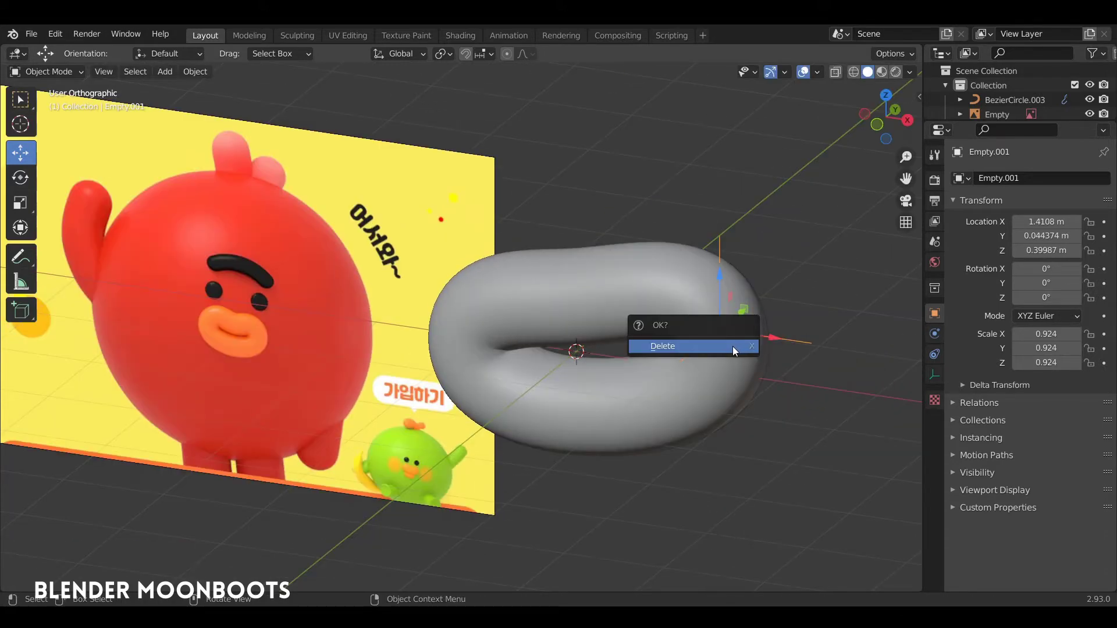
{"action": "left_click", "coordinate": [730, 346]}
Snap the 3D cursor to the right-hand control point of the mouth curve and return to Object Mode
{"action": "middle_click_drag", "start_coordinate": [735, 352], "coordinate": [643, 379]}
{"action": "left_click", "coordinate": [683, 375]}
{"action": "key", "text": "Tab"}
{"action": "left_click_drag", "start_coordinate": [643, 379], "coordinate": [673, 363], "text": "alt+shift"}
{"action": "middle_click_drag", "start_coordinate": [672, 361], "coordinate": [721, 401]}
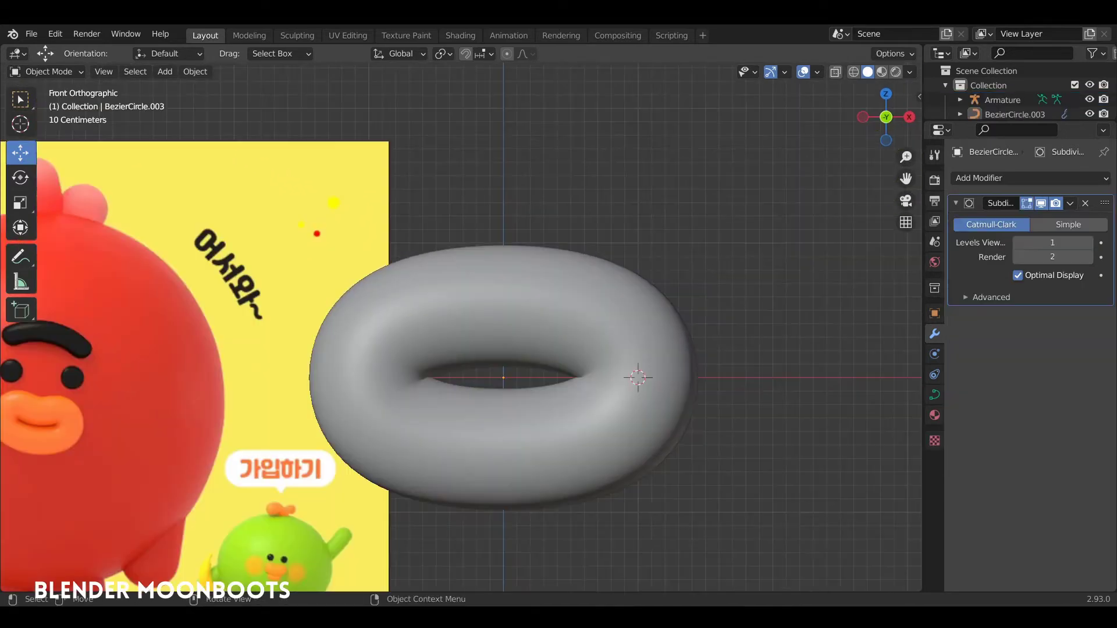
{"action": "left_click", "coordinate": [642, 364]}
{"action": "key", "text": "Tab"}
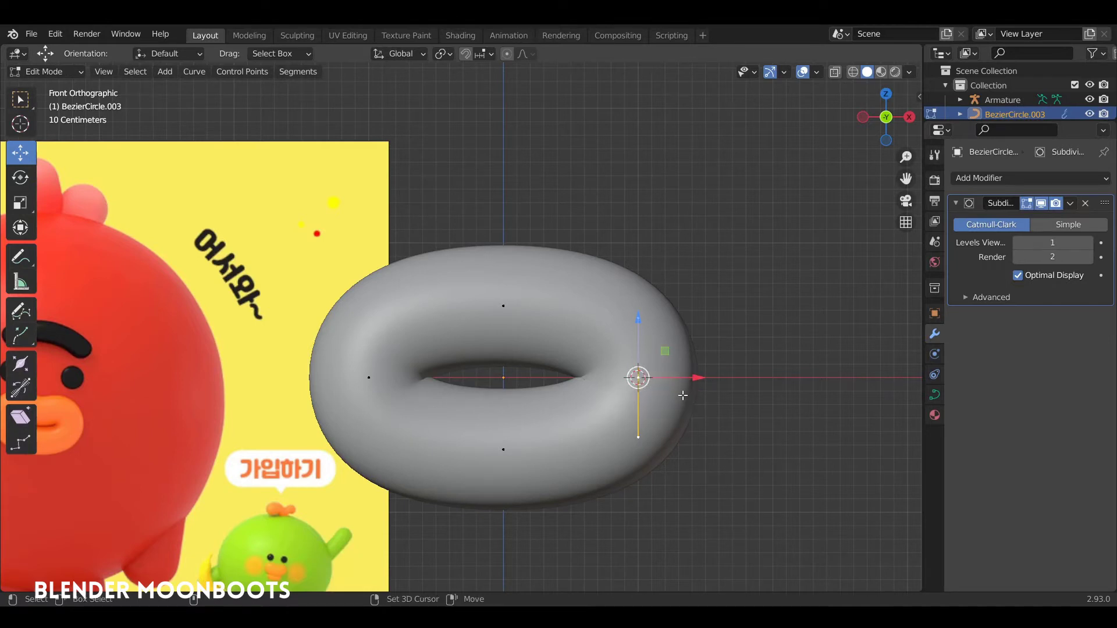
{"action": "key", "text": "shift+s"}
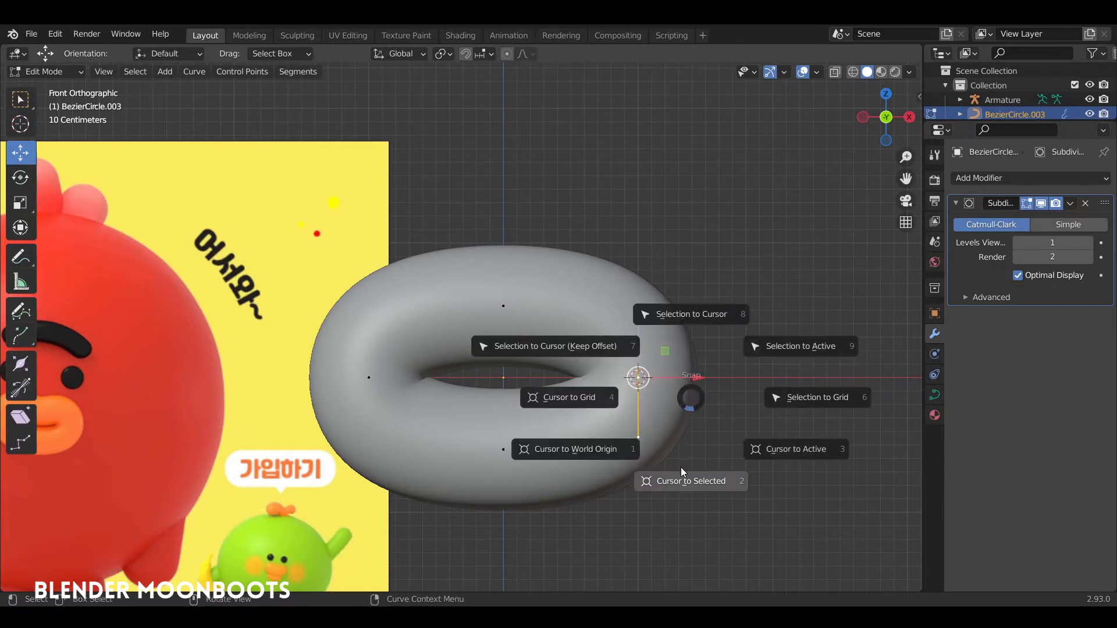
{"action": "left_click", "coordinate": [683, 485]}
{"action": "key", "text": "Tab"}
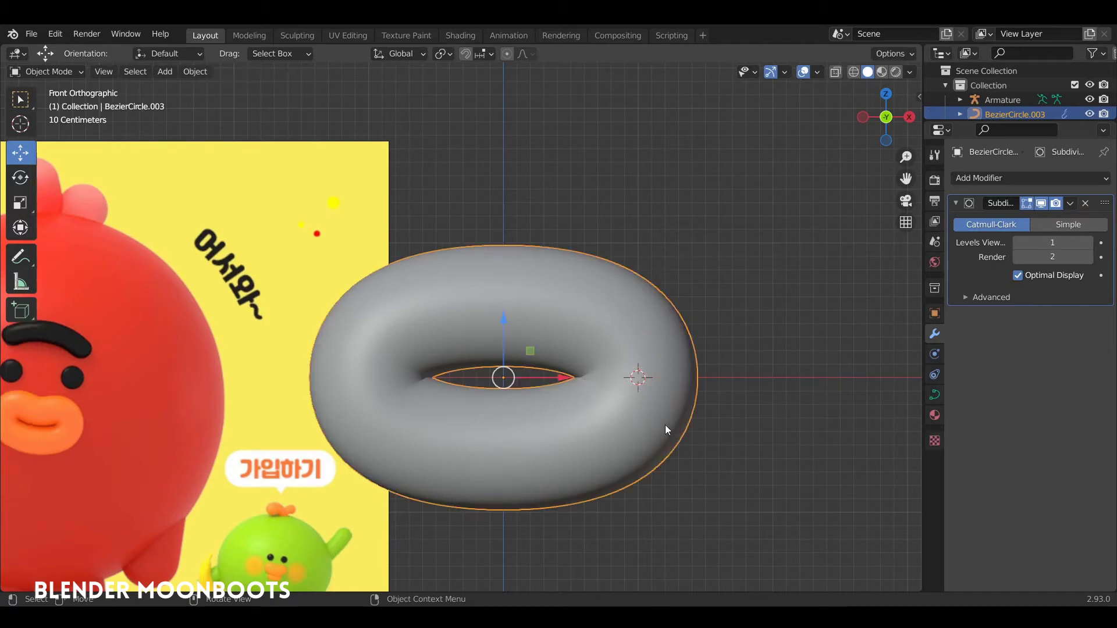
Add a single-bone armature at the 3D cursor on the mouth's right side and enable In Front in its viewport display
{"action": "key", "text": "shift+a"}
{"action": "left_click", "coordinate": [711, 403]}
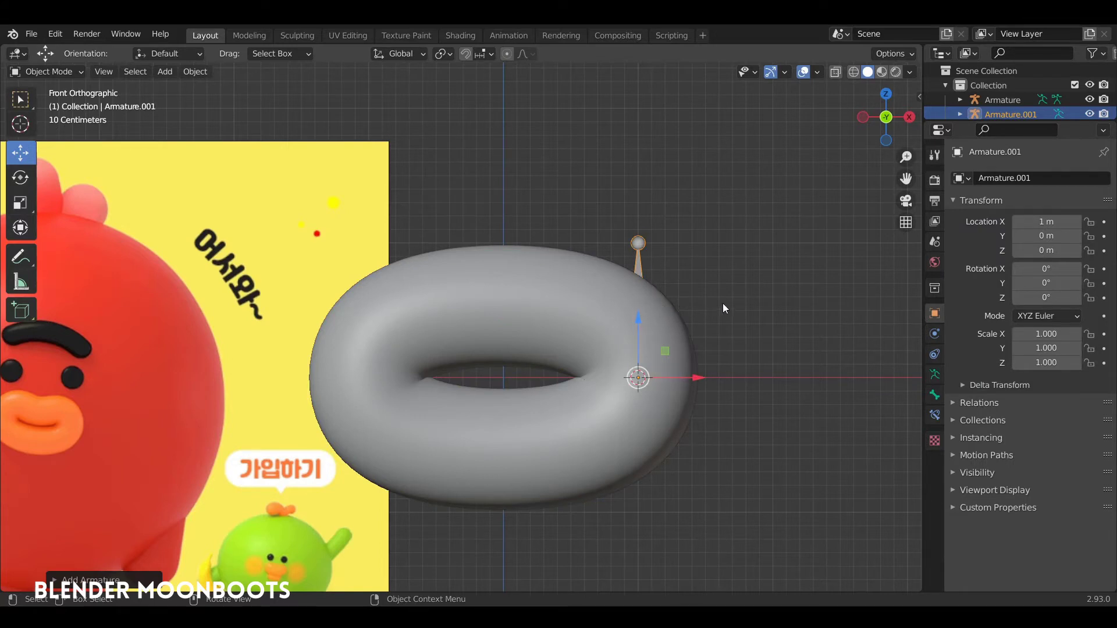
{"action": "left_click", "coordinate": [935, 375]}
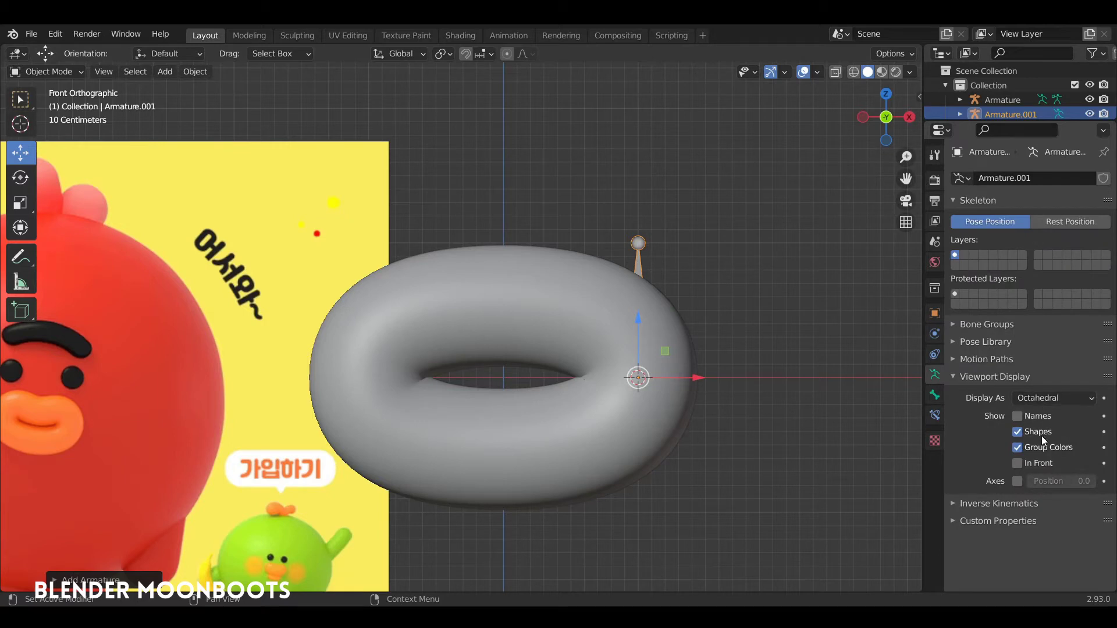
{"action": "left_click", "coordinate": [1015, 464]}
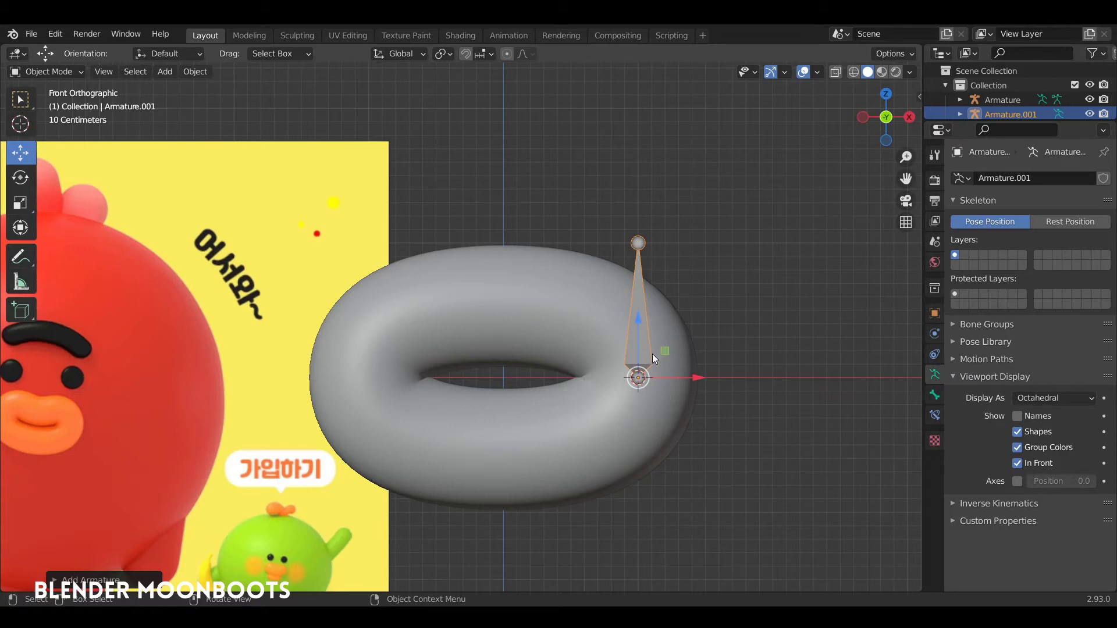
{"action": "key", "text": "Tab"}
{"action": "left_click", "coordinate": [636, 256]}
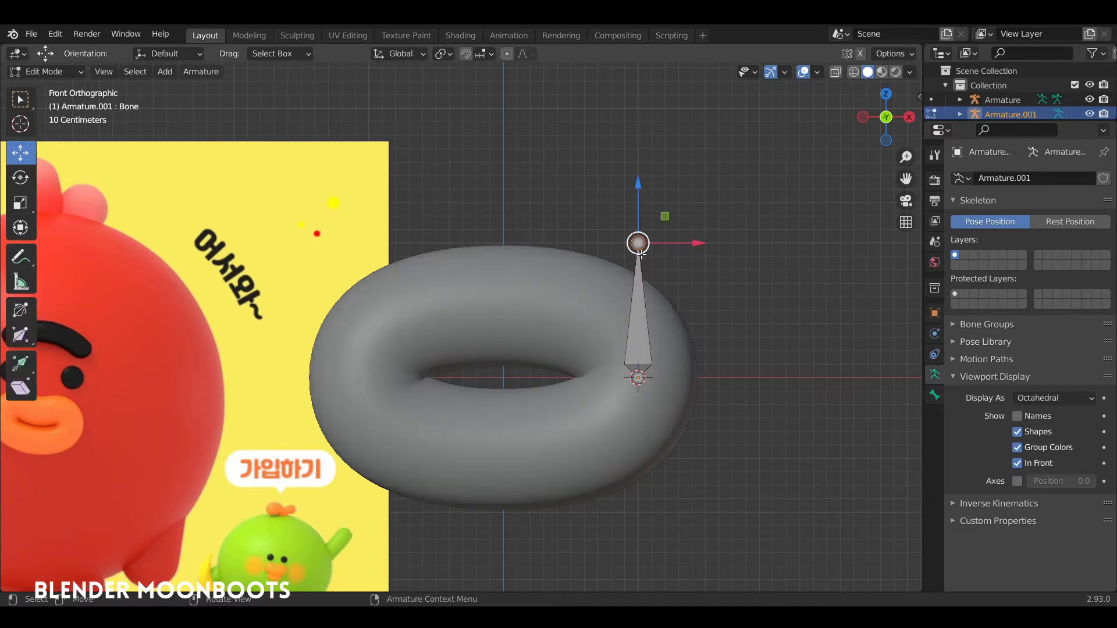
{"action": "key", "text": "Tab"}
Snap the 3D cursor to the left-hand control point of the mouth curve and return to Object Mode
{"action": "left_click", "coordinate": [669, 361]}
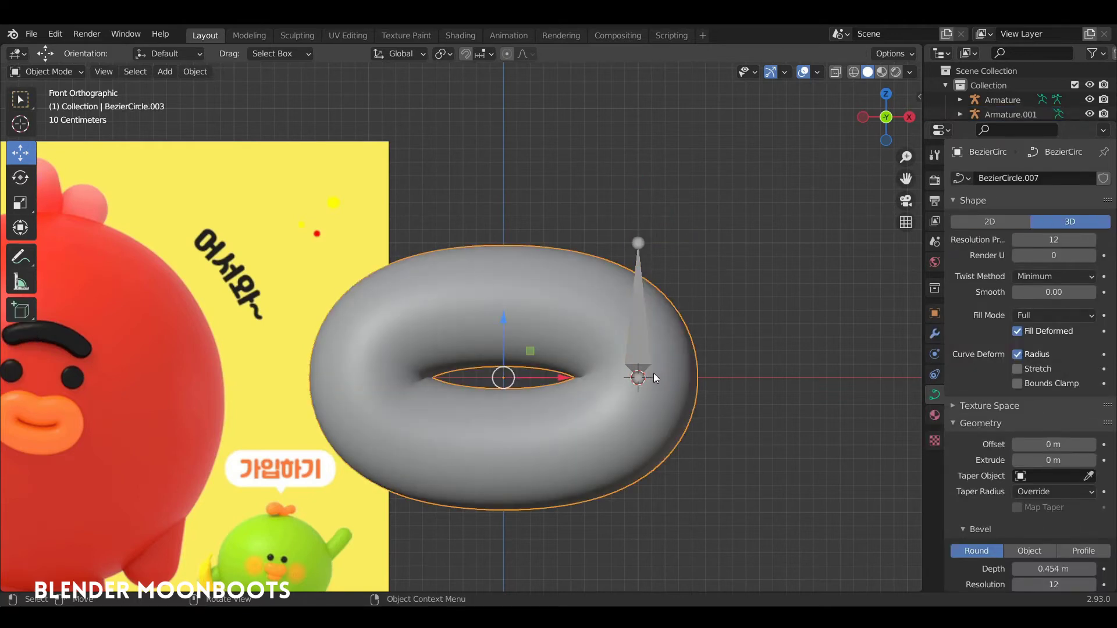
{"action": "key", "text": "Tab"}
{"action": "left_click", "coordinate": [365, 377]}
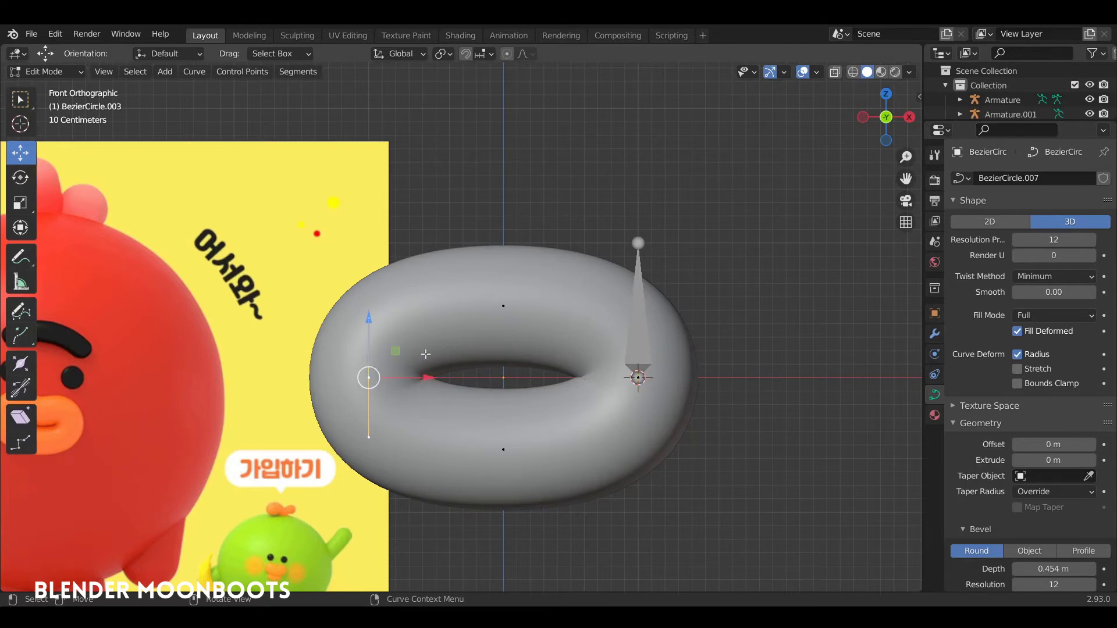
{"action": "middle_click_drag", "start_coordinate": [367, 378], "coordinate": [452, 386], "text": "shift"}
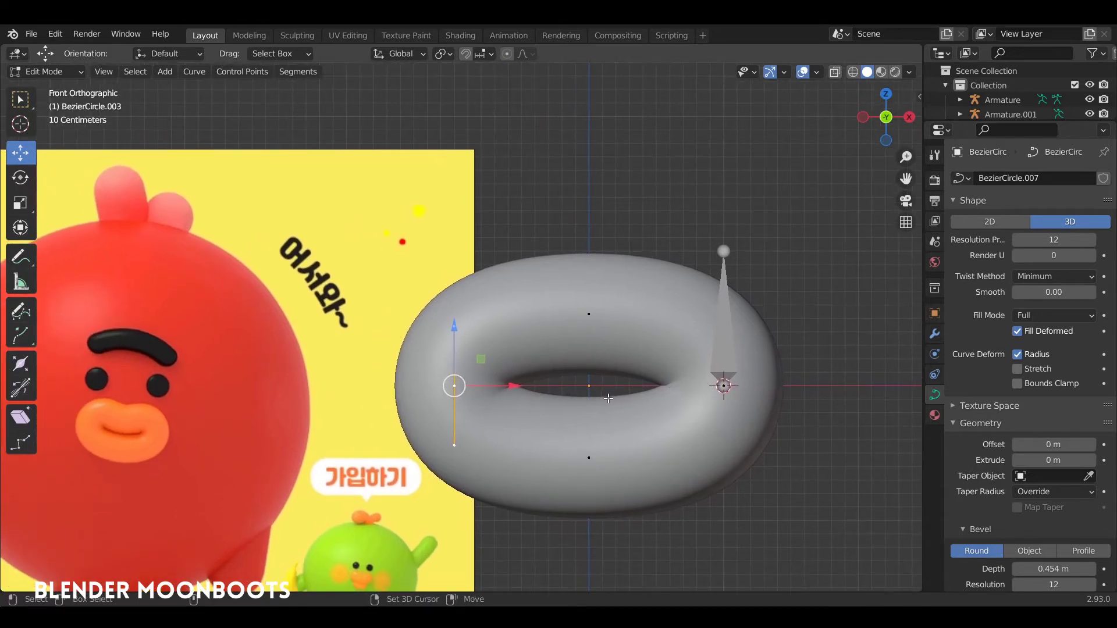
{"action": "key", "text": "shift+s"}
{"action": "left_click", "coordinate": [597, 480]}
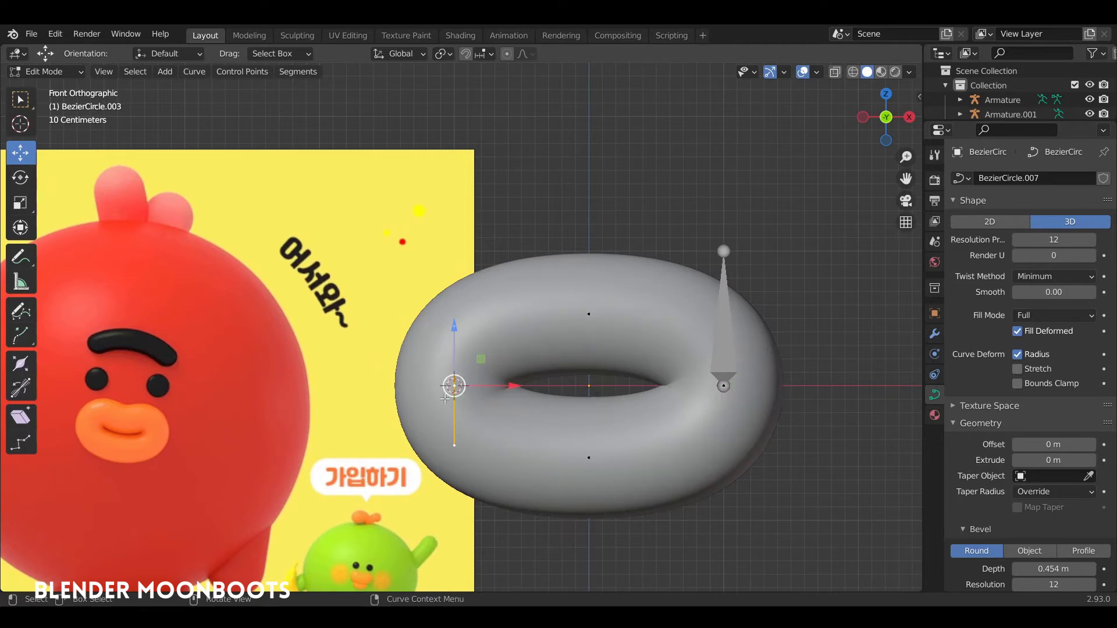
{"action": "key", "text": "Tab"}
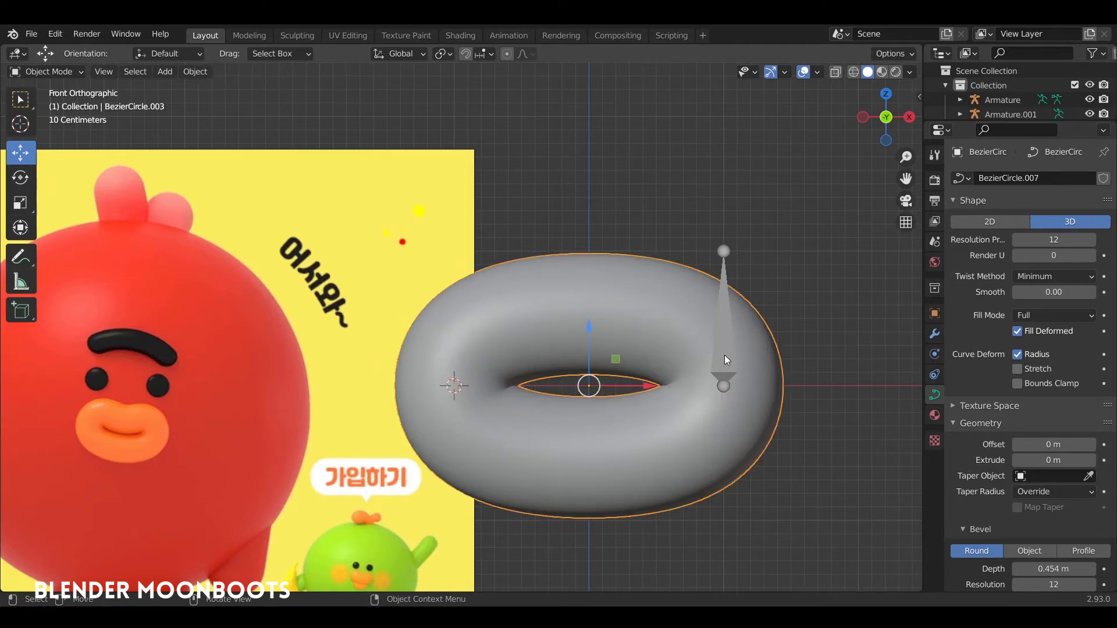
Add bones to the new armature at the left, upper and lower control points of the mouth curve
{"action": "left_click", "coordinate": [724, 356]}
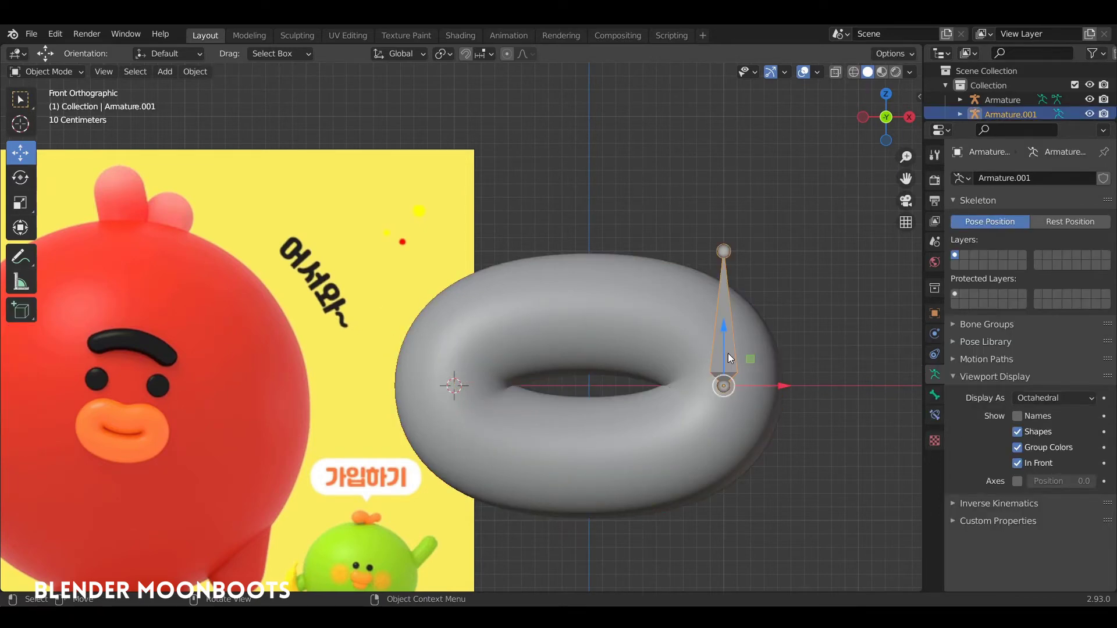
{"action": "key", "text": "Tab"}
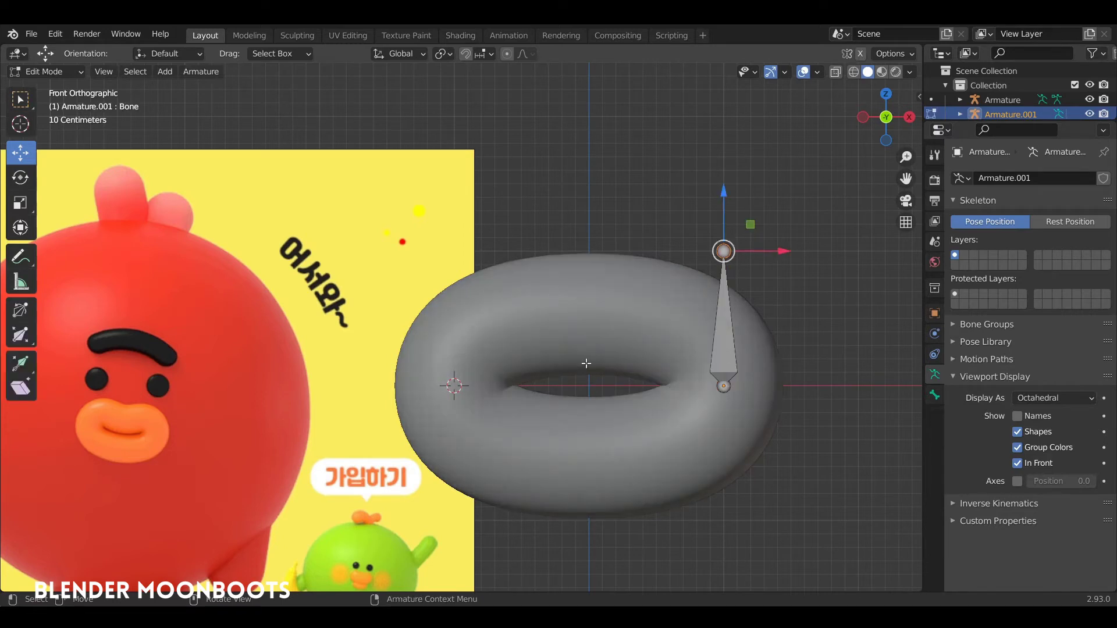
{"action": "key", "text": "shift+a"}
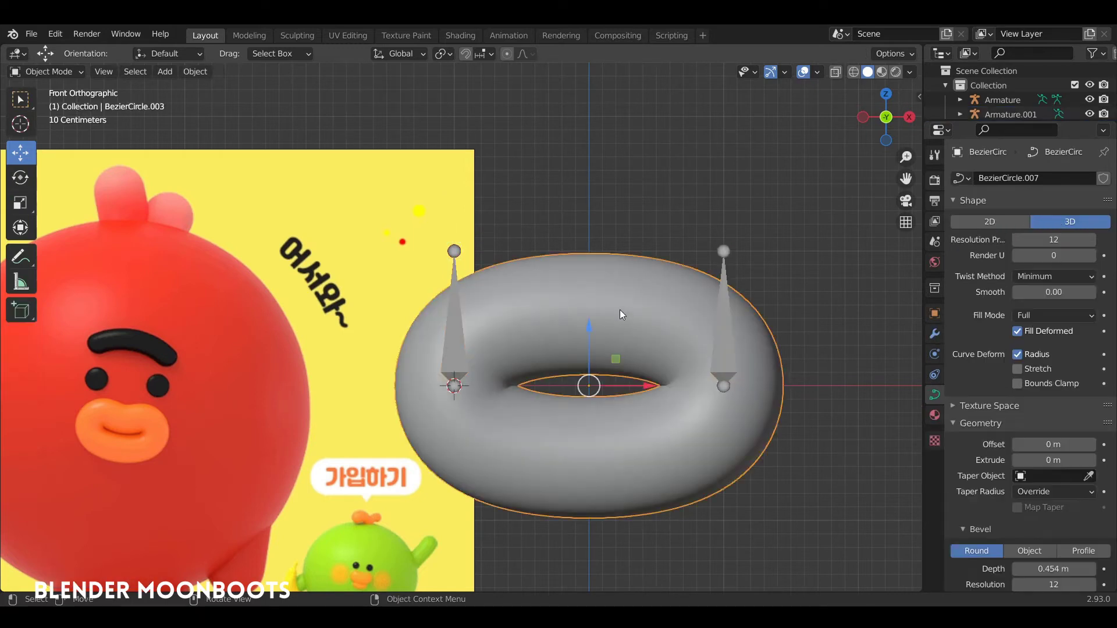
{"action": "key", "text": "Tab"}
{"action": "right_click", "coordinate": [589, 312], "text": "shift"}
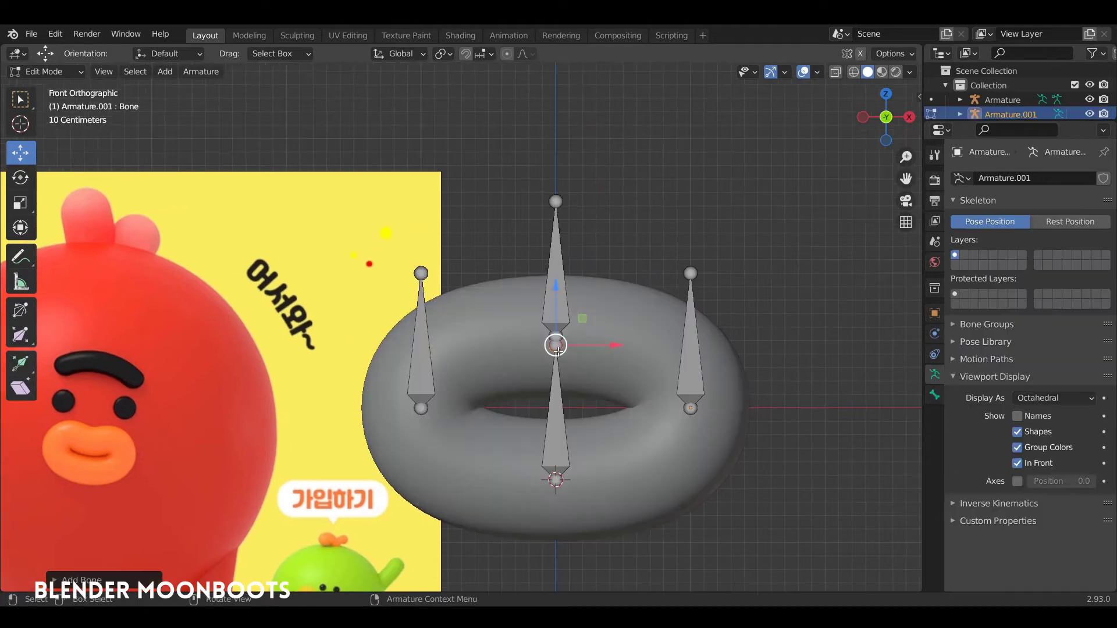
Shorten all four mouth bones together by moving their tips down, and return to Object Mode
{"action": "left_click", "coordinate": [556, 346]}
{"action": "left_click", "coordinate": [691, 271], "text": "shift"}
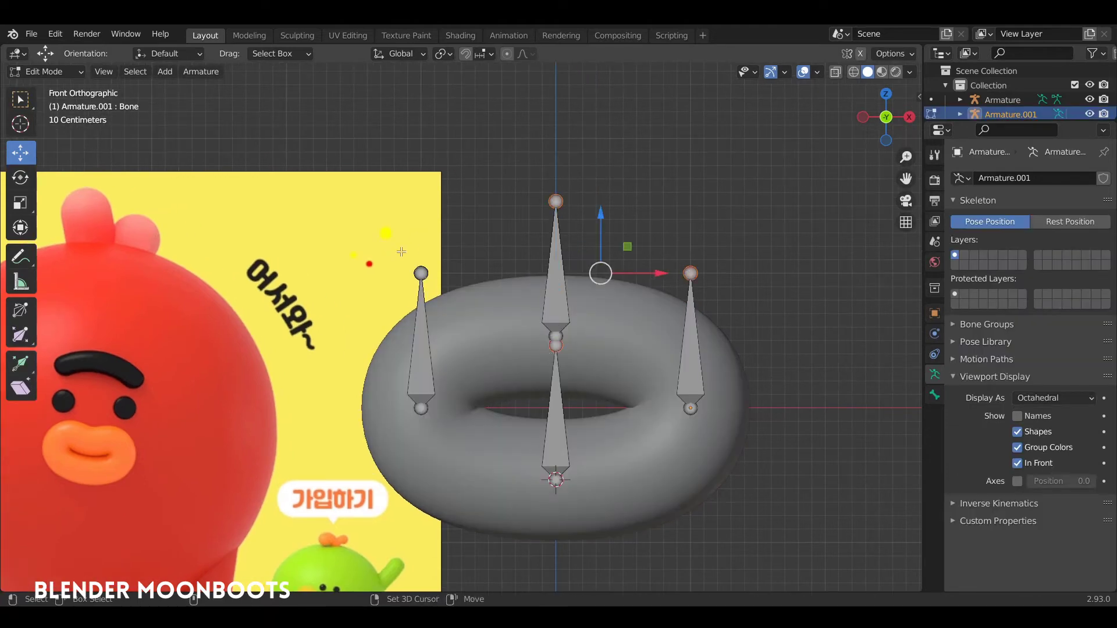
{"action": "left_click_drag", "start_coordinate": [555, 218], "coordinate": [549, 267]}
{"action": "key", "text": "Tab"}
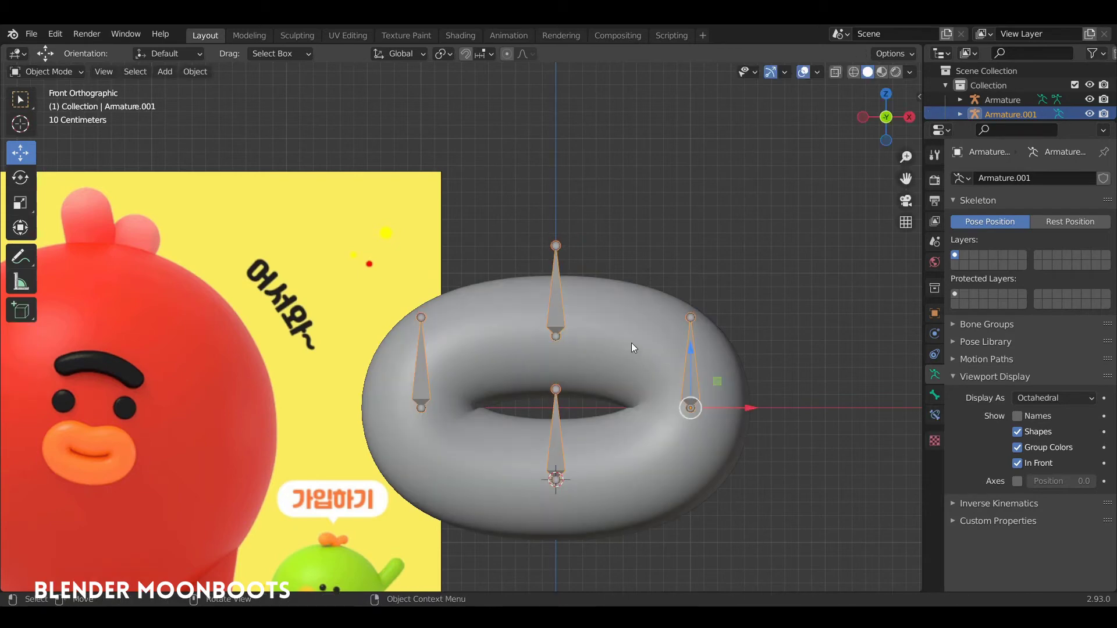
Hook the mouth curve's right-hand control point to the right-hand bone of the armature with Hook to Selected Object Bone
{"action": "left_click", "coordinate": [634, 353]}
{"action": "middle_click_drag", "start_coordinate": [637, 360], "coordinate": [671, 381]}
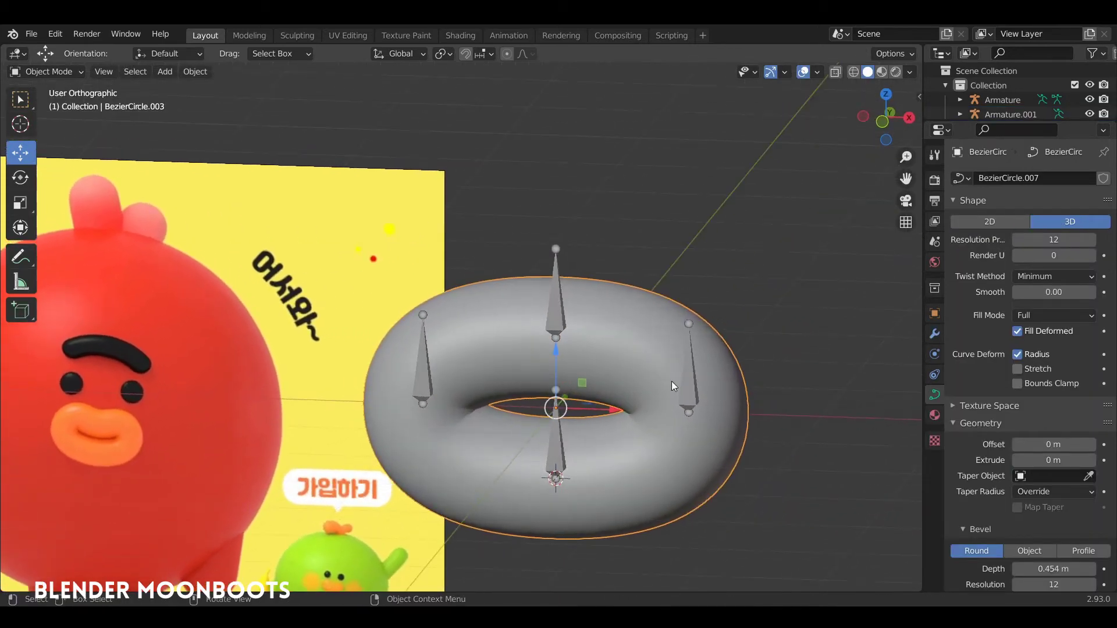
{"action": "left_click", "coordinate": [686, 378]}
{"action": "key", "text": "Tab"}
{"action": "left_click", "coordinate": [687, 385]}
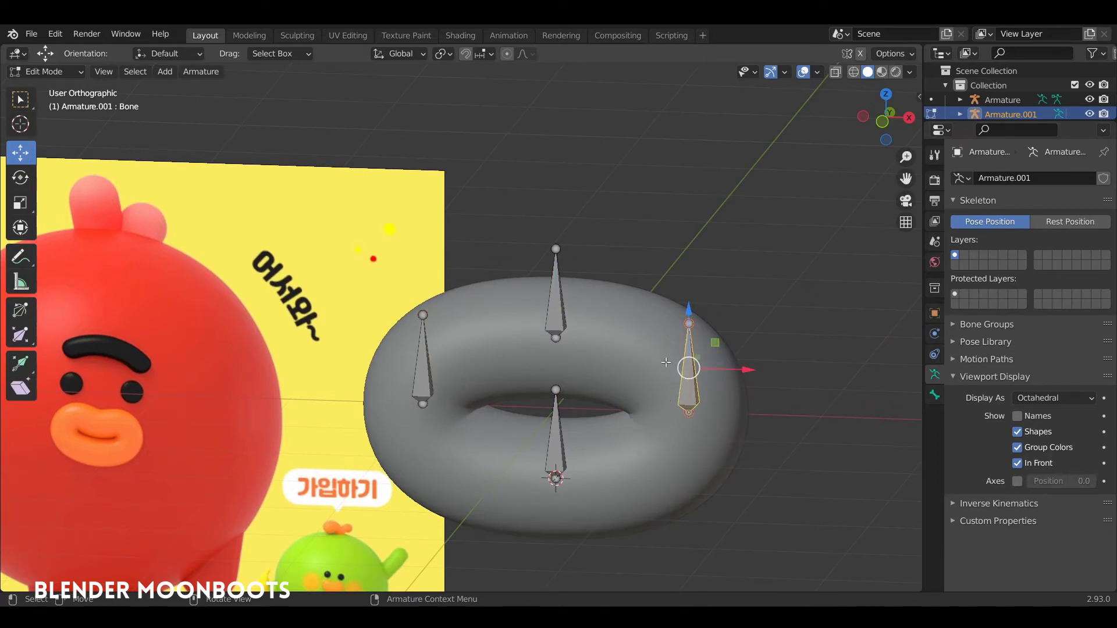
{"action": "key", "text": "Tab"}
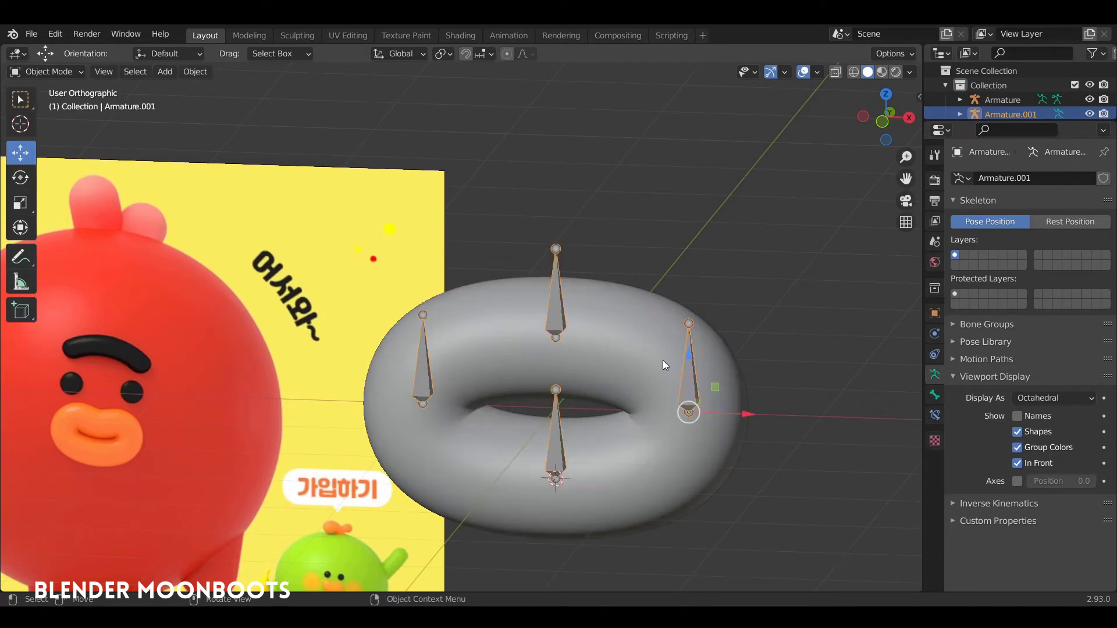
{"action": "left_click", "coordinate": [645, 347]}
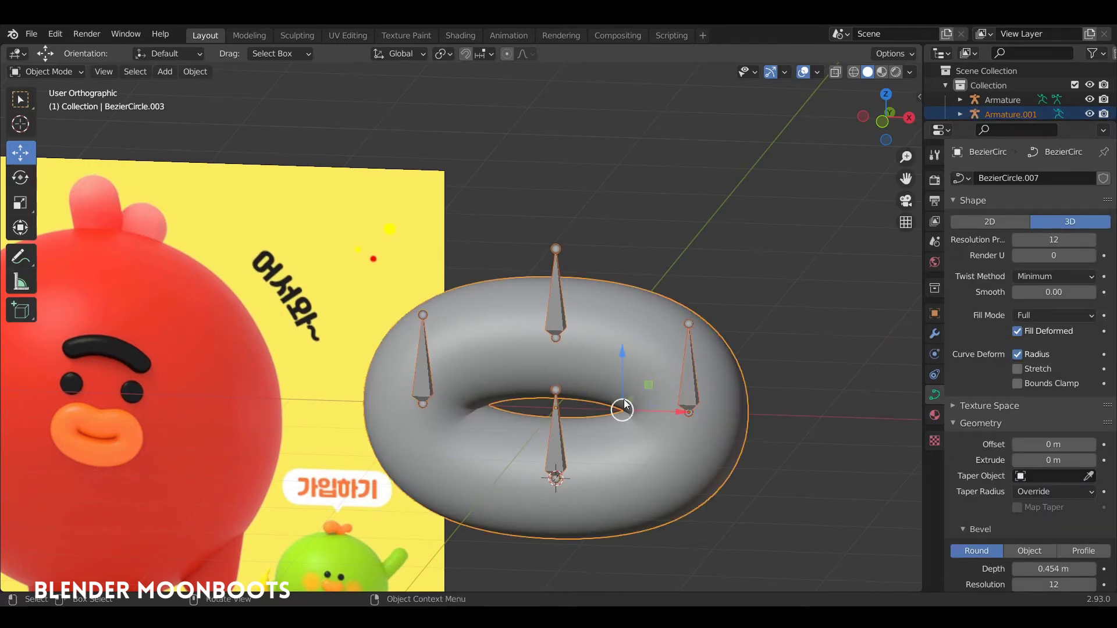
{"action": "key", "text": "Tab"}
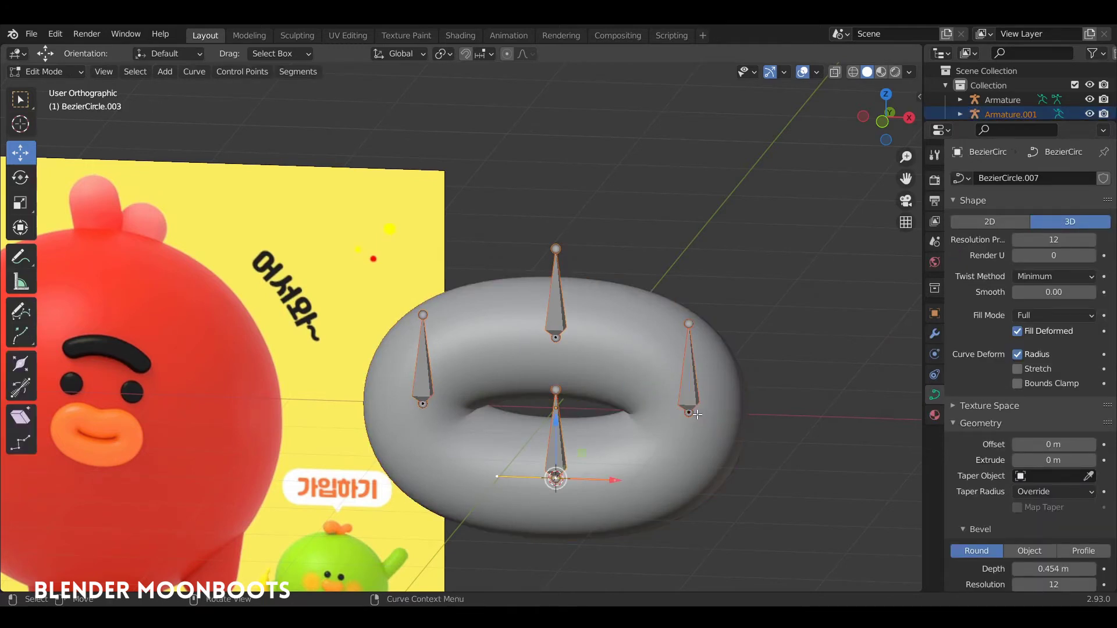
{"action": "left_click", "coordinate": [688, 413]}
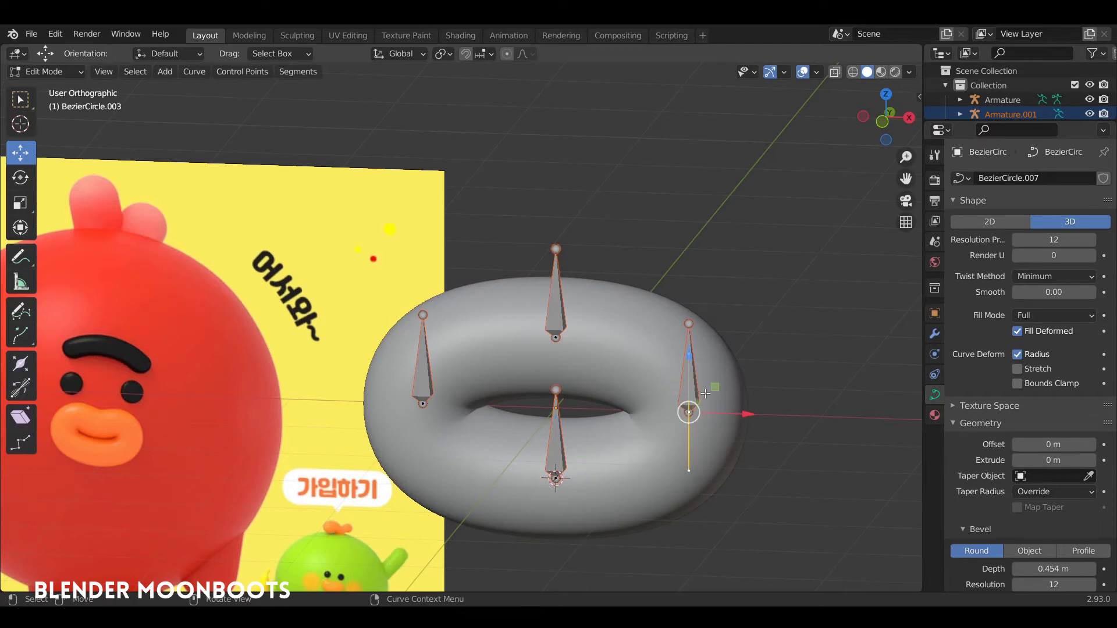
{"action": "key", "text": "ctrl+h"}
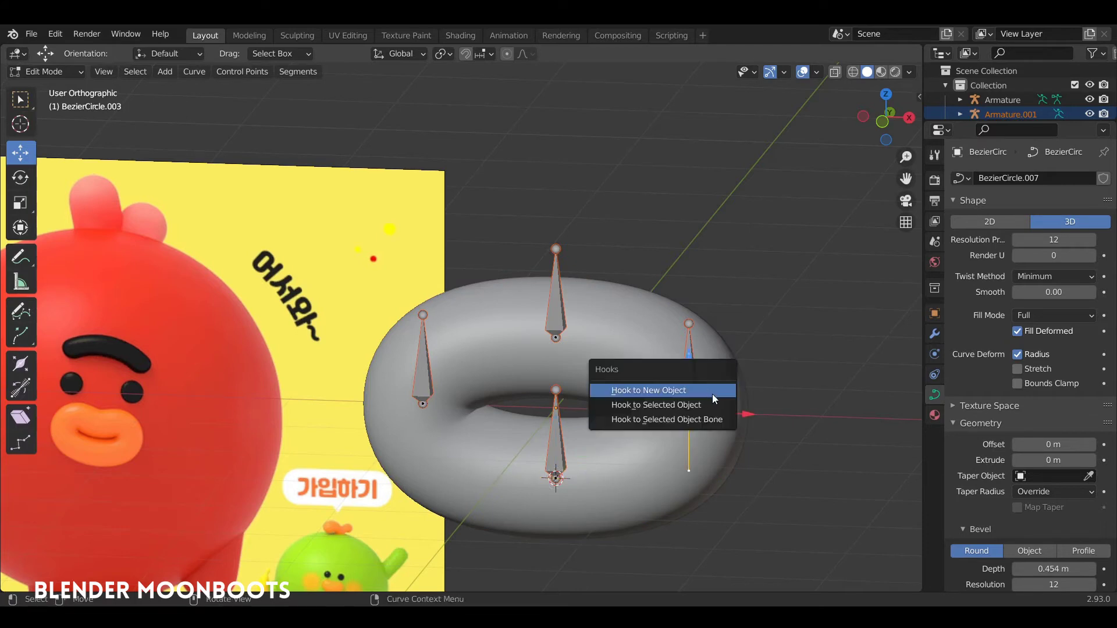
{"action": "left_click", "coordinate": [690, 420]}
{"action": "key", "text": "Tab"}
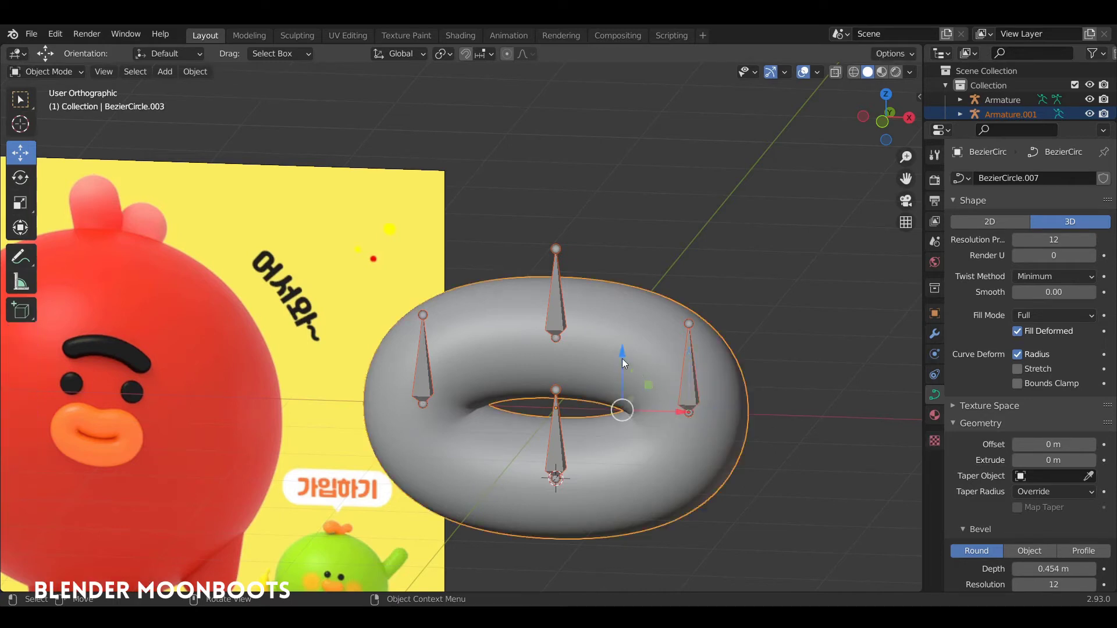
Hook the mouth curve's upper control point to the upper bone with Hook to Selected Object Bone
{"action": "left_click", "coordinate": [550, 308]}
{"action": "key", "text": "Tab"}
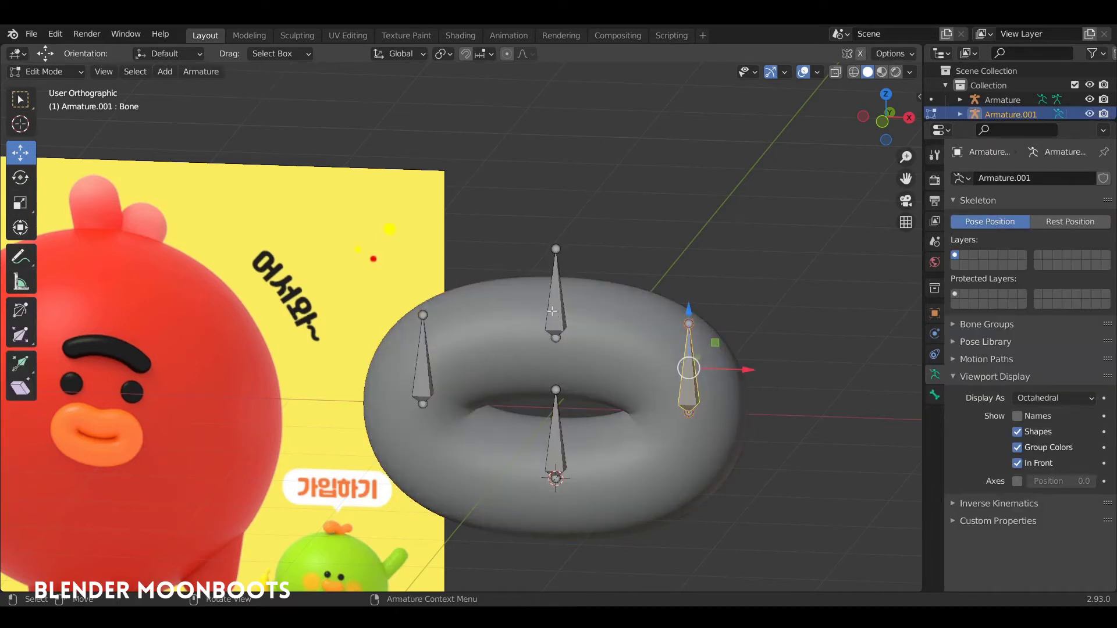
{"action": "left_click", "coordinate": [567, 315]}
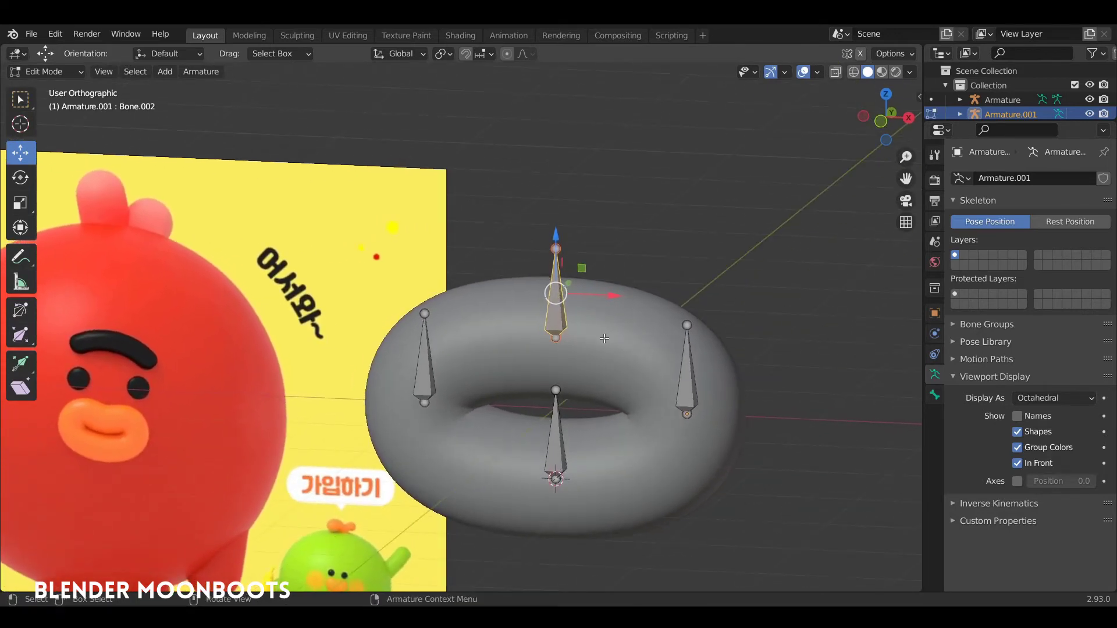
{"action": "key", "text": "Tab"}
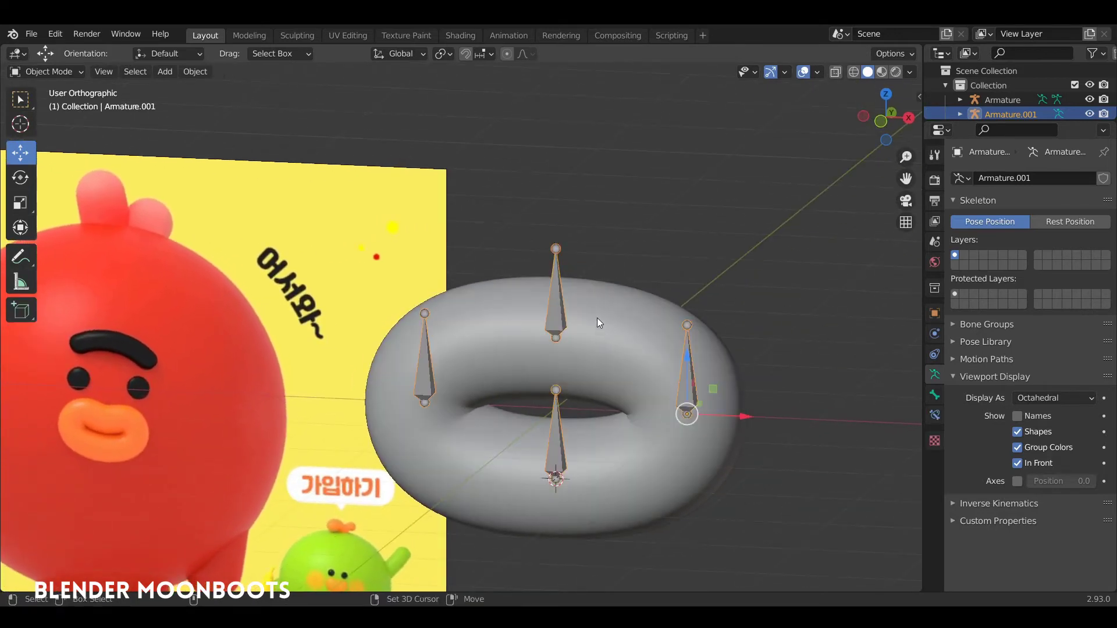
{"action": "left_click", "coordinate": [595, 315]}
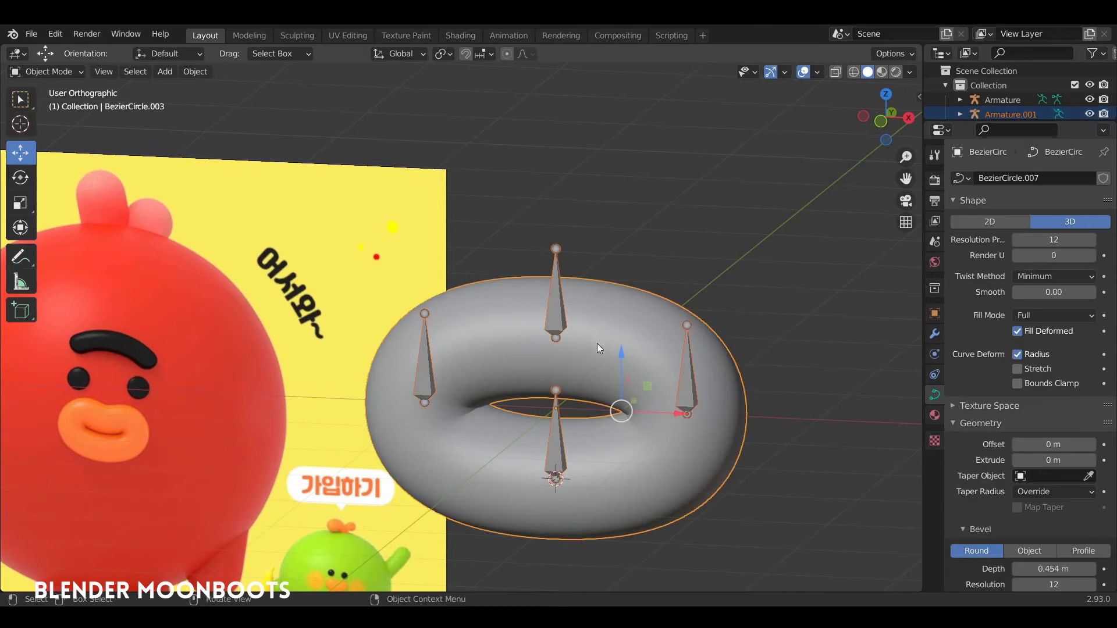
{"action": "key", "text": "Tab"}
{"action": "left_click", "coordinate": [558, 346]}
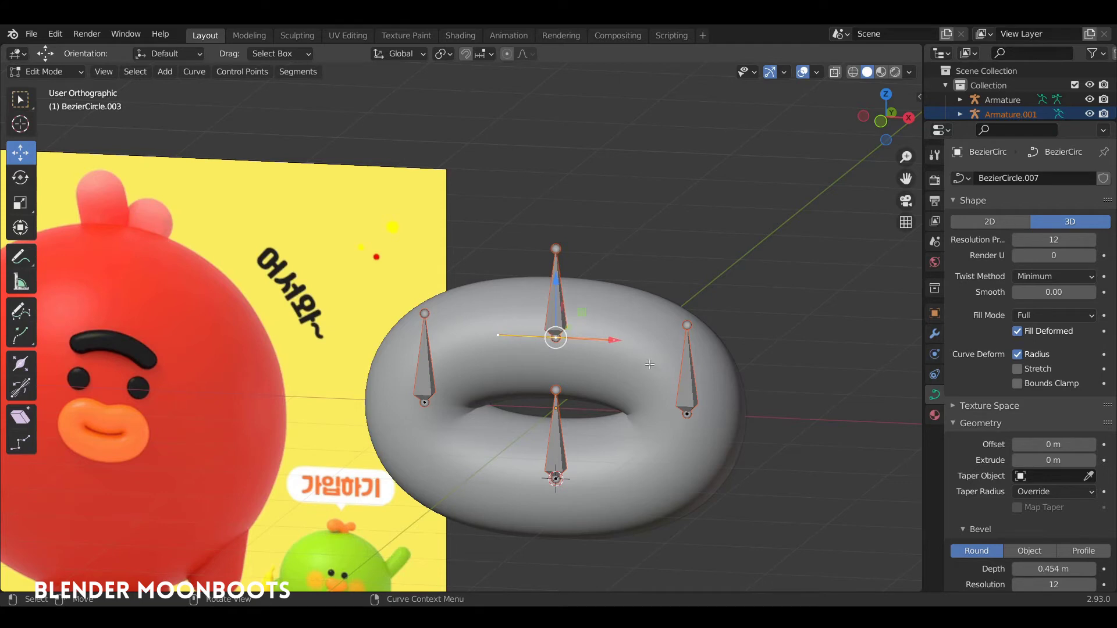
{"action": "key", "text": "ctrl"}
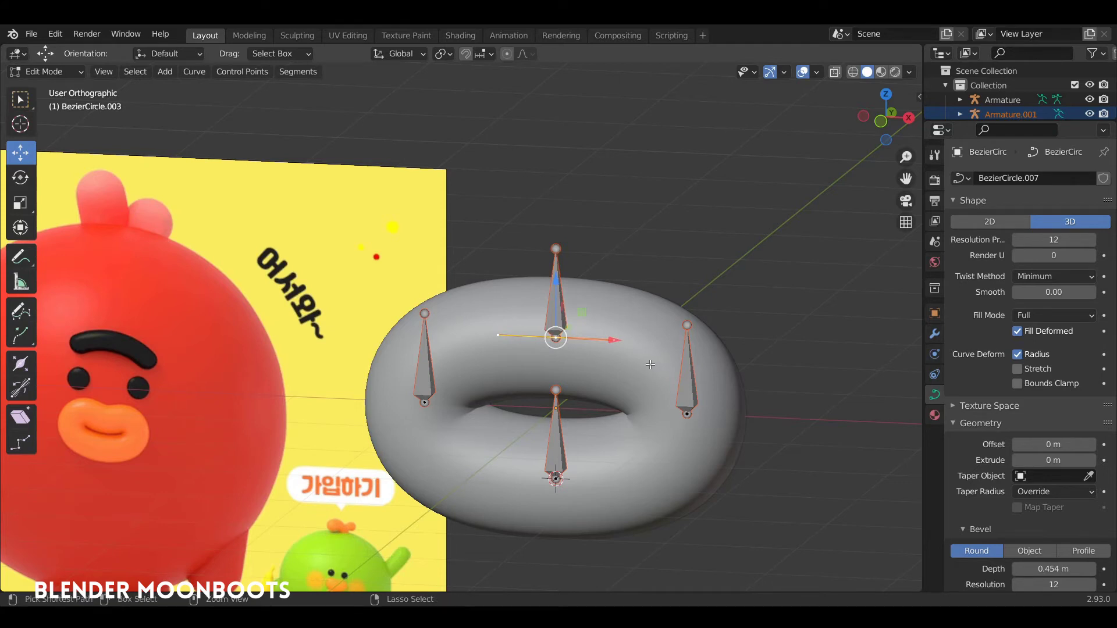
{"action": "key", "text": "ctrl+h"}
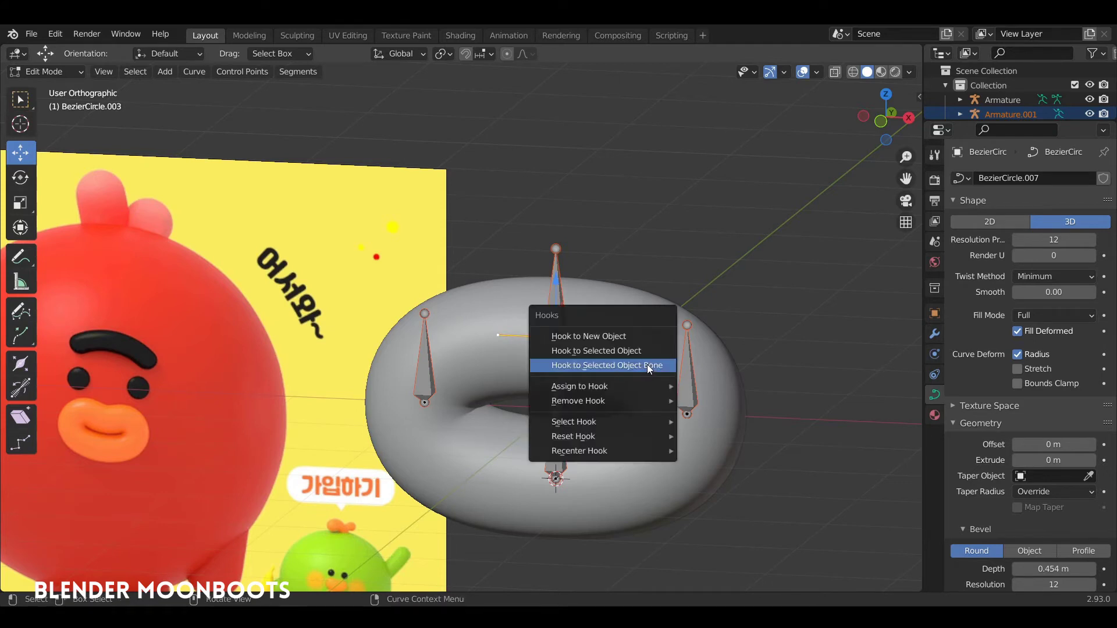
{"action": "left_click", "coordinate": [649, 365]}
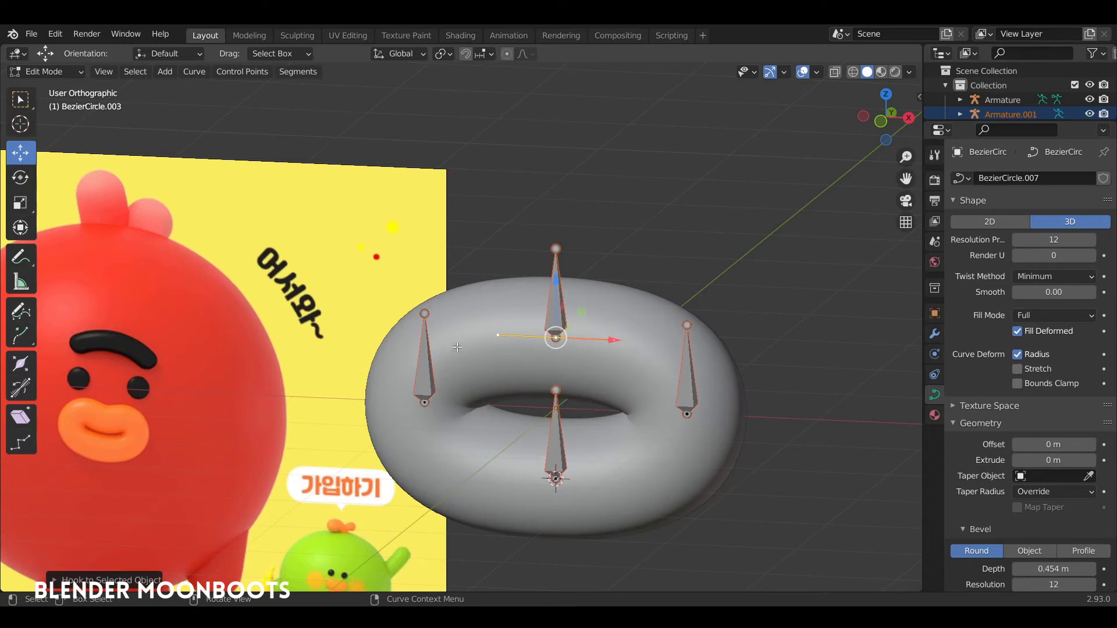
{"action": "key", "text": "ctrl"}
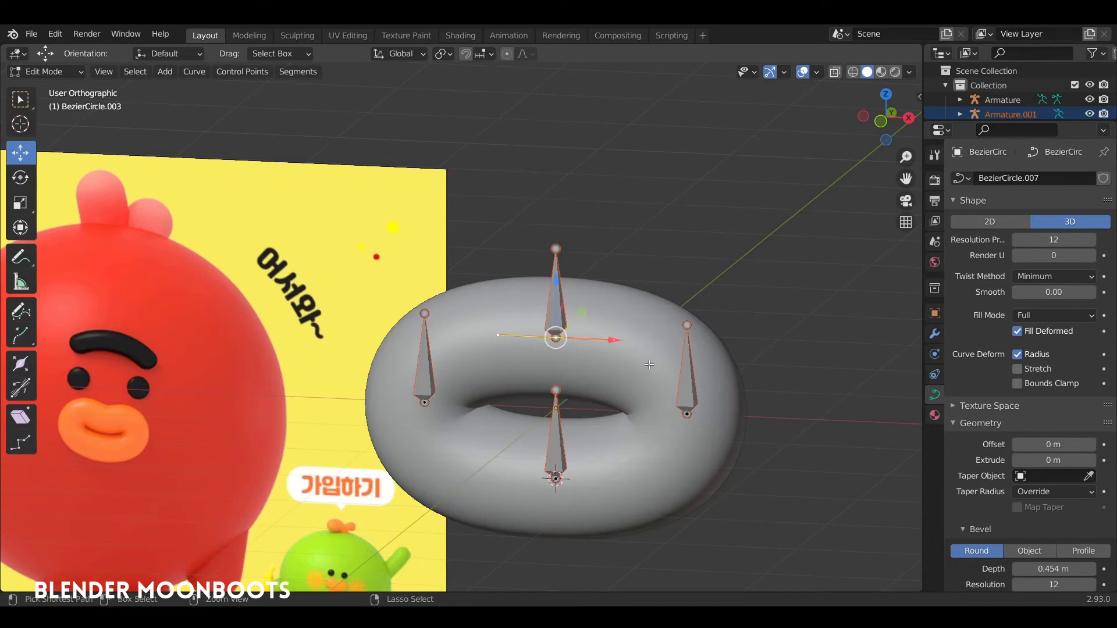
{"action": "key", "text": "Tab"}
Examine the mouth curve's Hook modifiers with the properties area widened to show their full names
{"action": "middle_click_drag", "start_coordinate": [652, 433], "coordinate": [702, 342]}
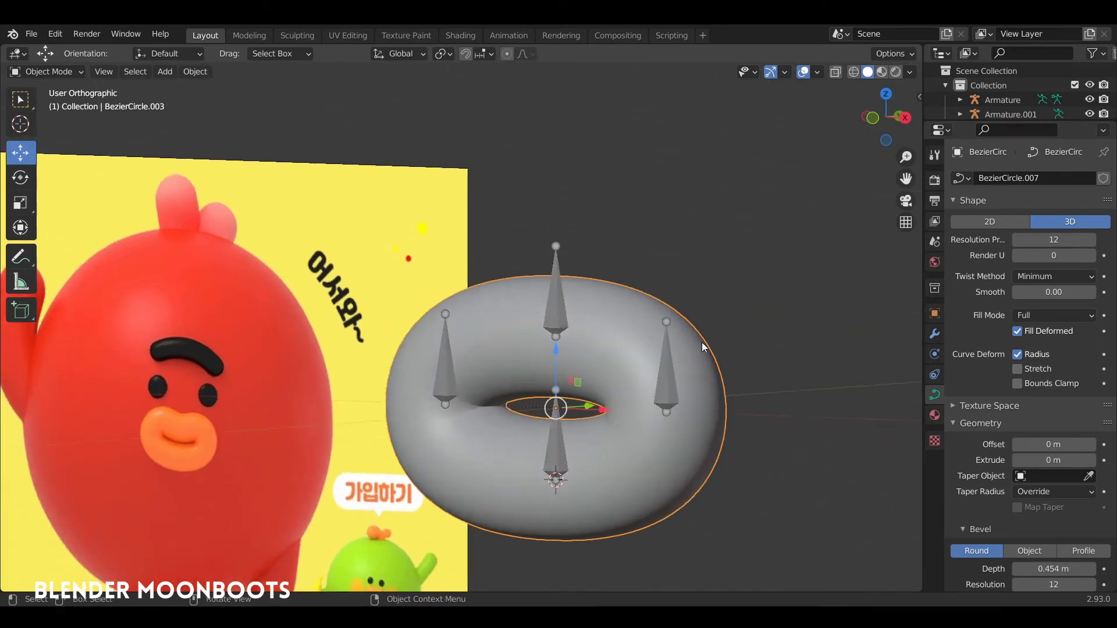
{"action": "left_click", "coordinate": [934, 334]}
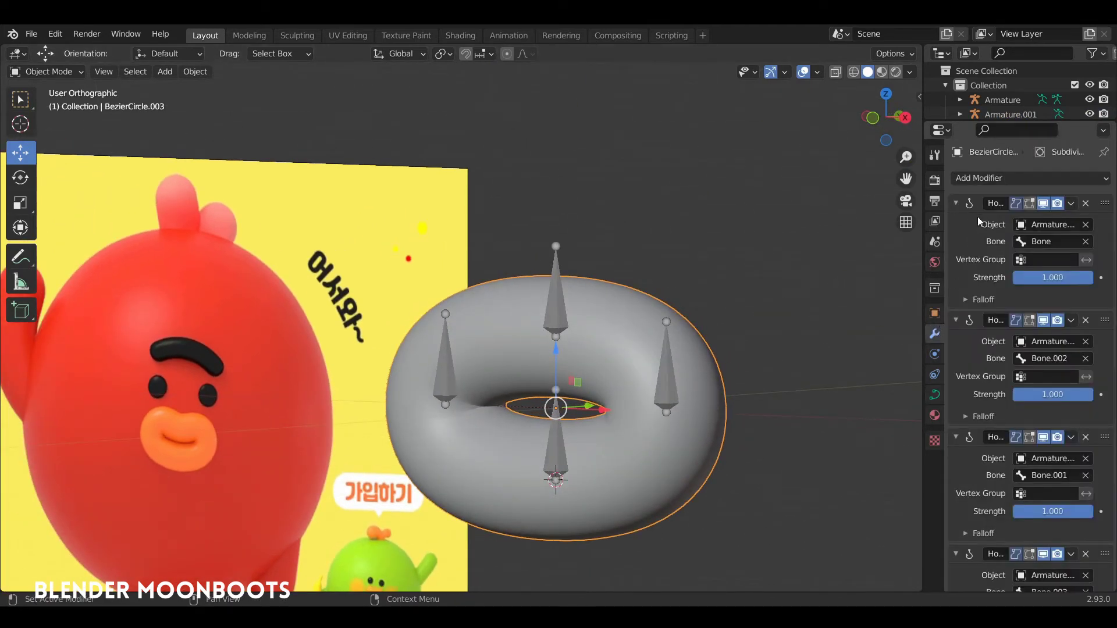
{"action": "left_click_drag", "start_coordinate": [923, 239], "coordinate": [829, 243]}
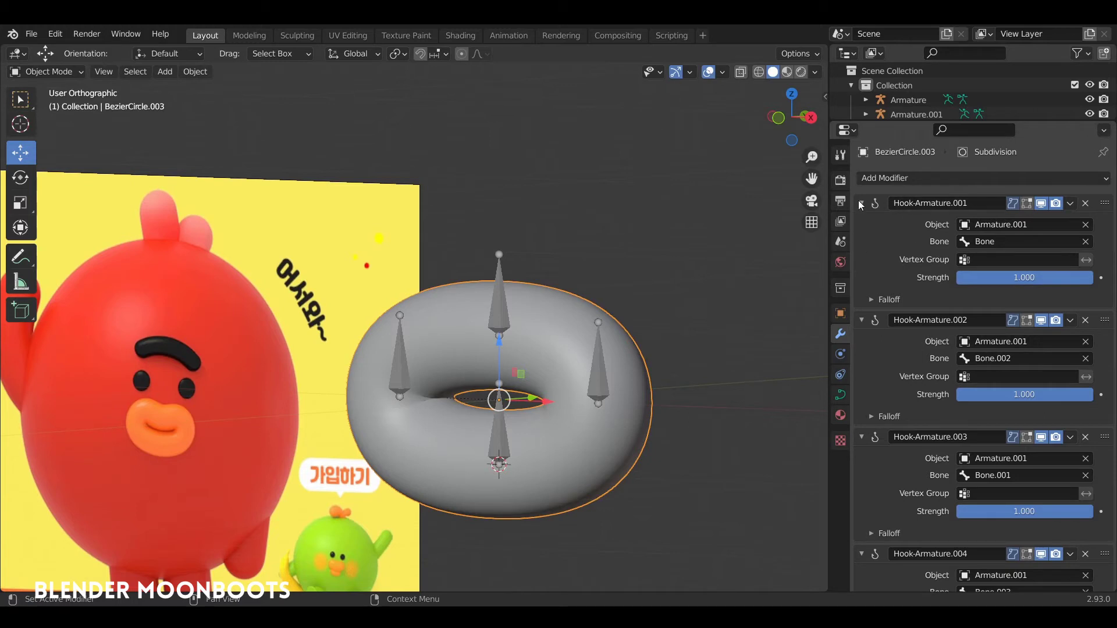
Collapse all of the mouth curve's modifiers, and switch the mouth's armature to Pose Mode
{"action": "left_click_drag", "start_coordinate": [860, 205], "coordinate": [860, 286]}
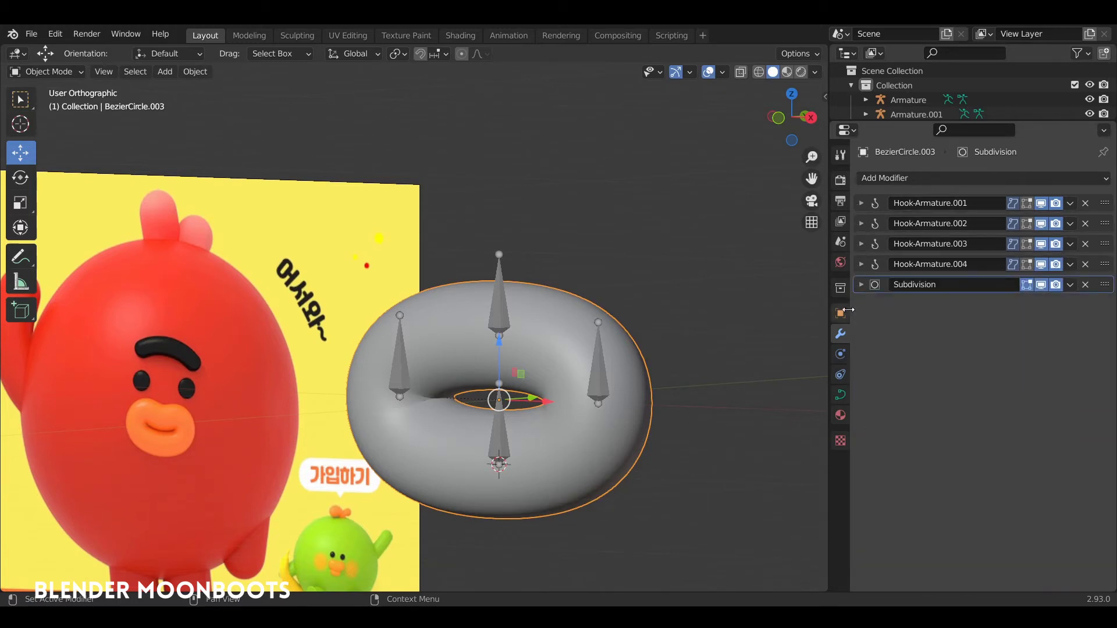
{"action": "left_click", "coordinate": [509, 304]}
{"action": "middle_click_drag", "start_coordinate": [508, 310], "coordinate": [580, 320]}
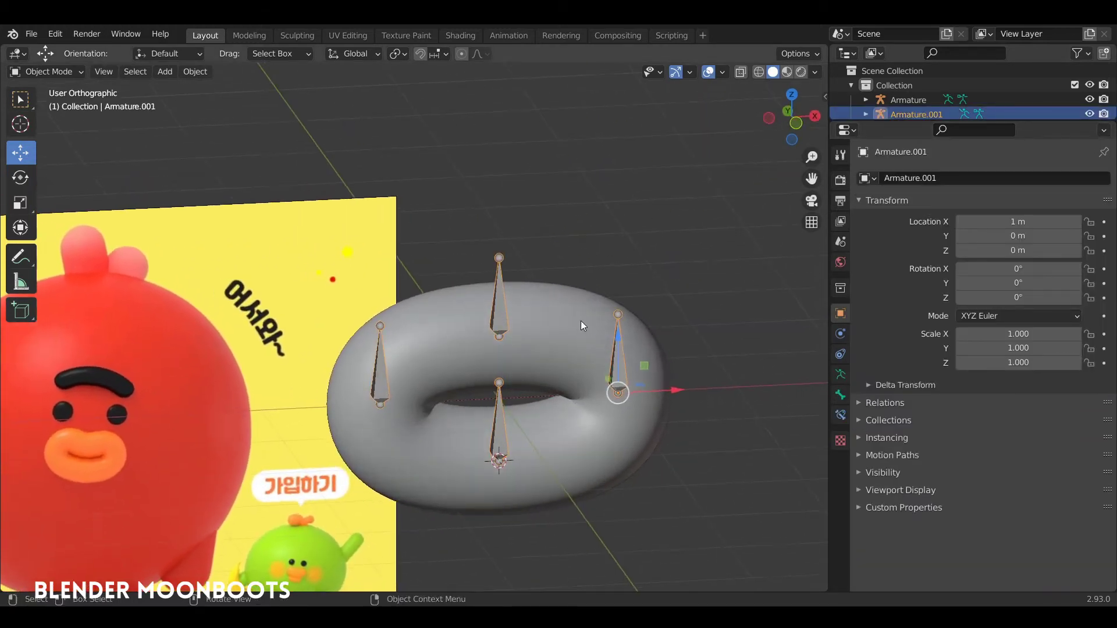
{"action": "key", "text": "Tab"}
{"action": "left_click", "coordinate": [499, 317]}
{"action": "key", "text": "ctrl+Tab"}
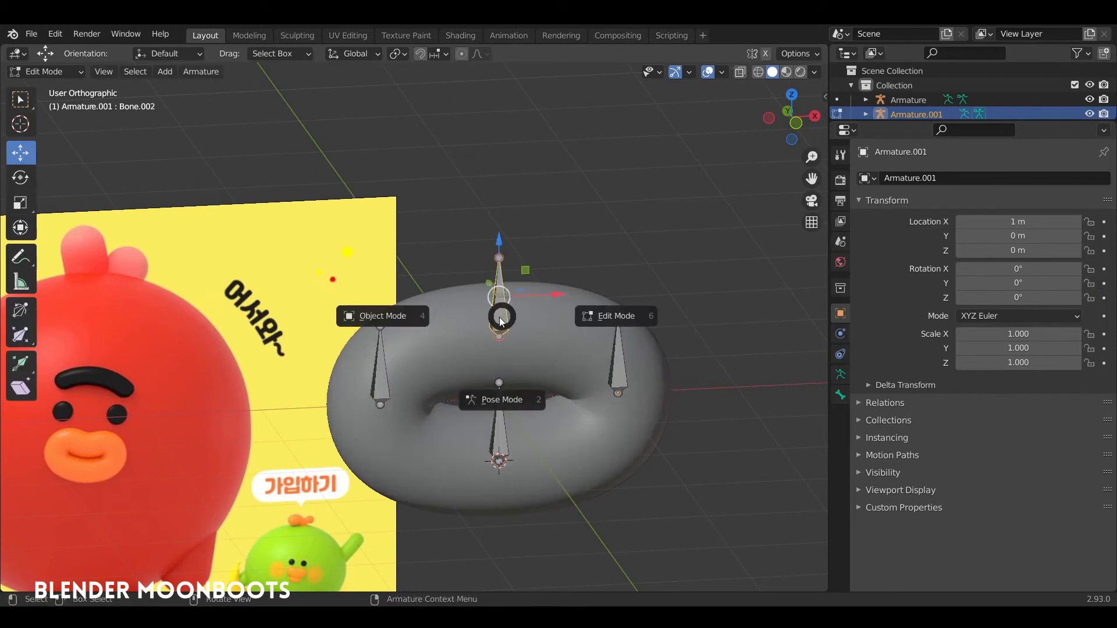
{"action": "left_click", "coordinate": [494, 386]}
Try moving the upper bone and the right-hand bone in Pose Mode to test how they deform the mouth
{"action": "key", "text": "g"}
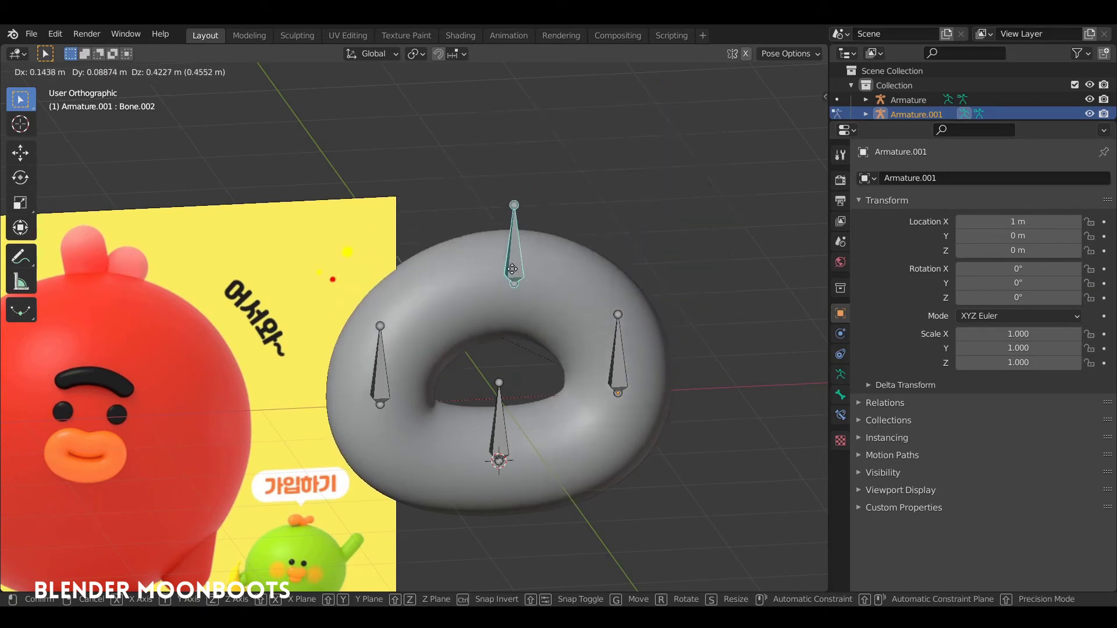
{"action": "left_click", "coordinate": [544, 280]}
{"action": "key", "text": "ctrl+z"}
{"action": "key", "text": "KP_1"}
{"action": "left_click", "coordinate": [621, 366]}
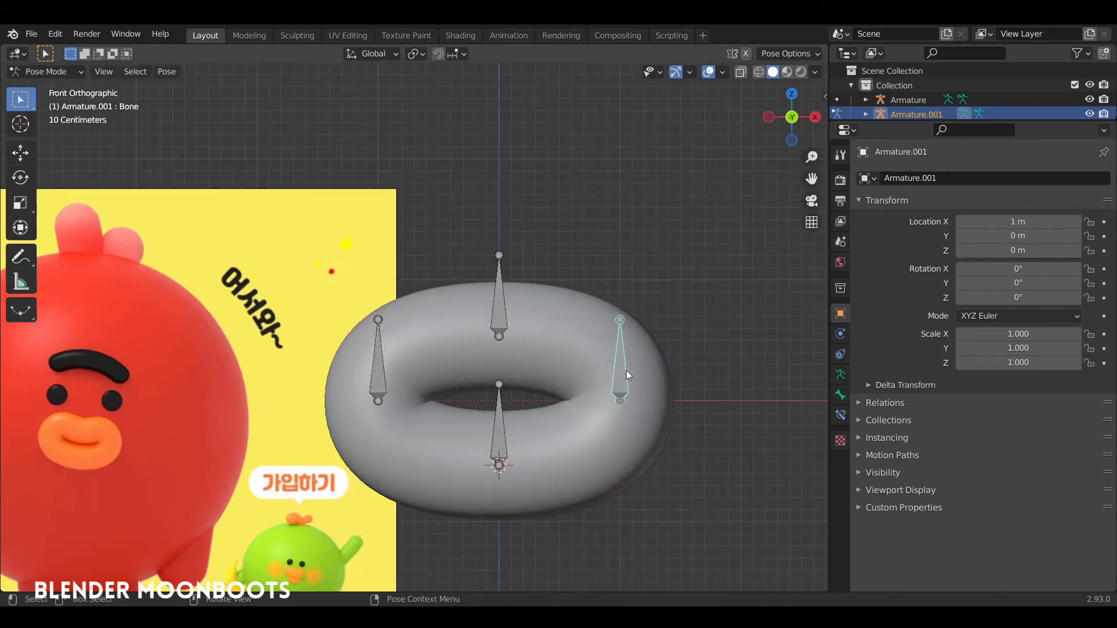
{"action": "key", "text": "g"}
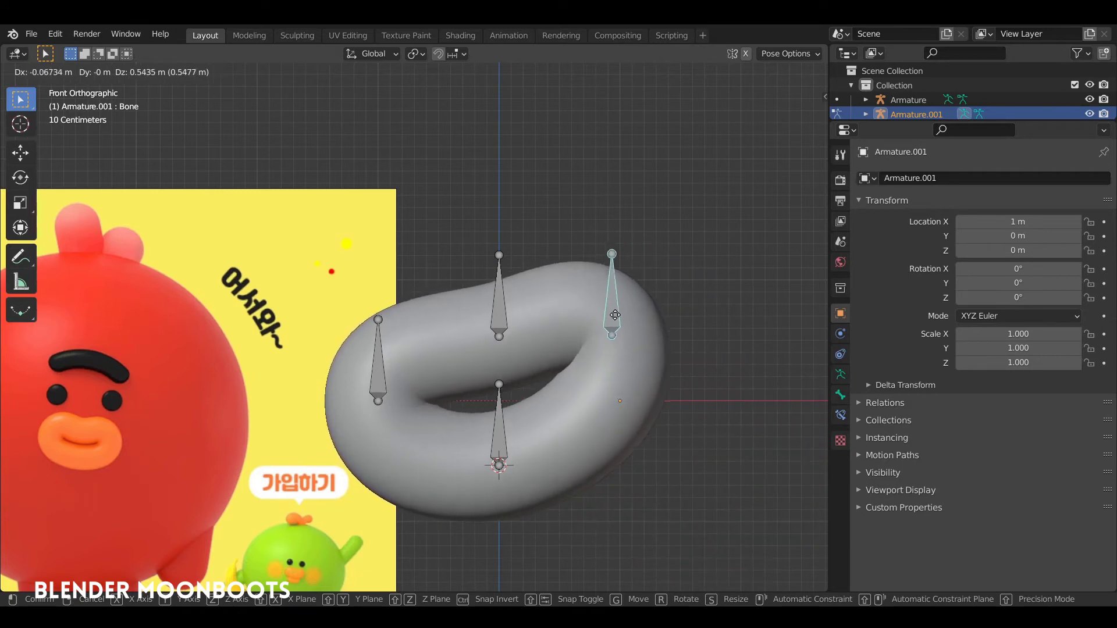
{"action": "right_click", "coordinate": [595, 346]}
{"action": "middle_click_drag", "start_coordinate": [596, 346], "coordinate": [530, 320]}
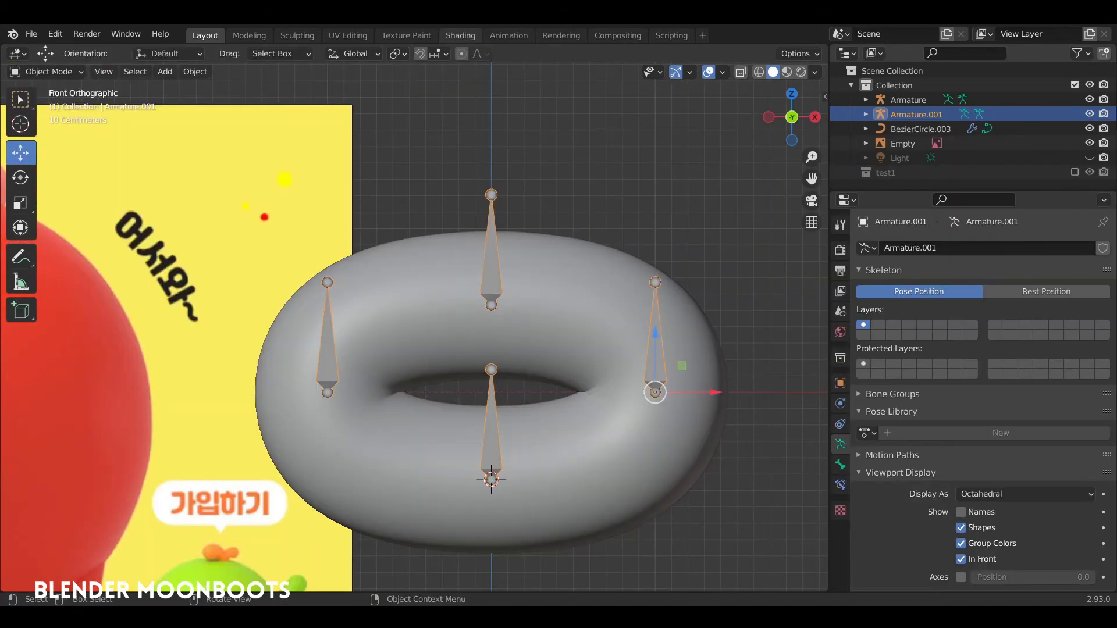
In the armature's Pose Mode, widen the mouth by moving the right-hand and left-hand bones outward and slightly up
{"action": "left_click", "coordinate": [635, 411]}
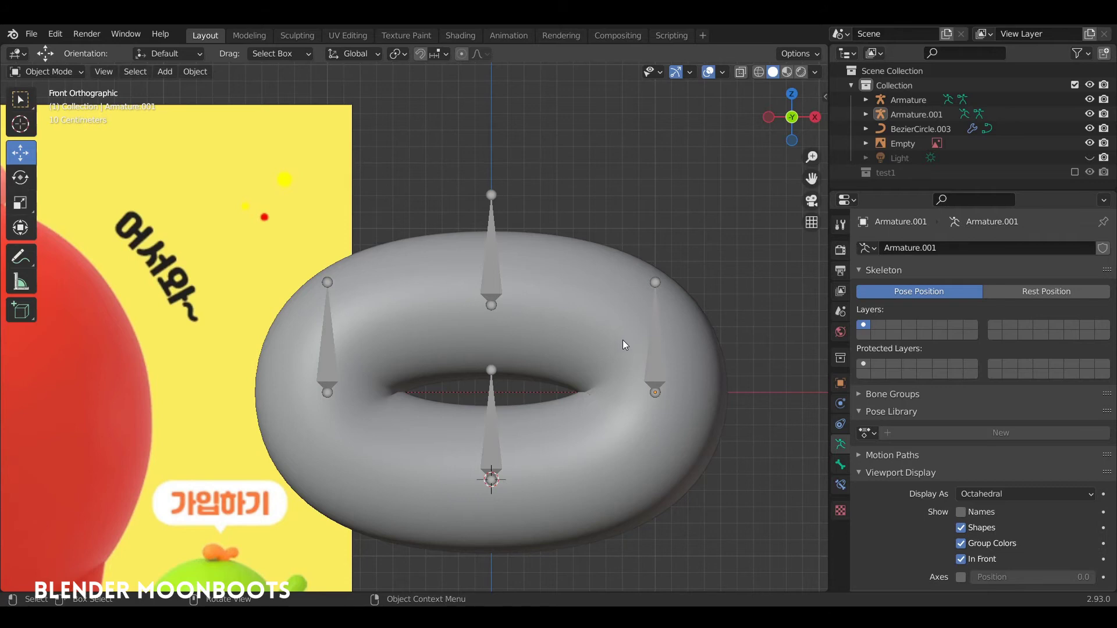
{"action": "left_click", "coordinate": [653, 353]}
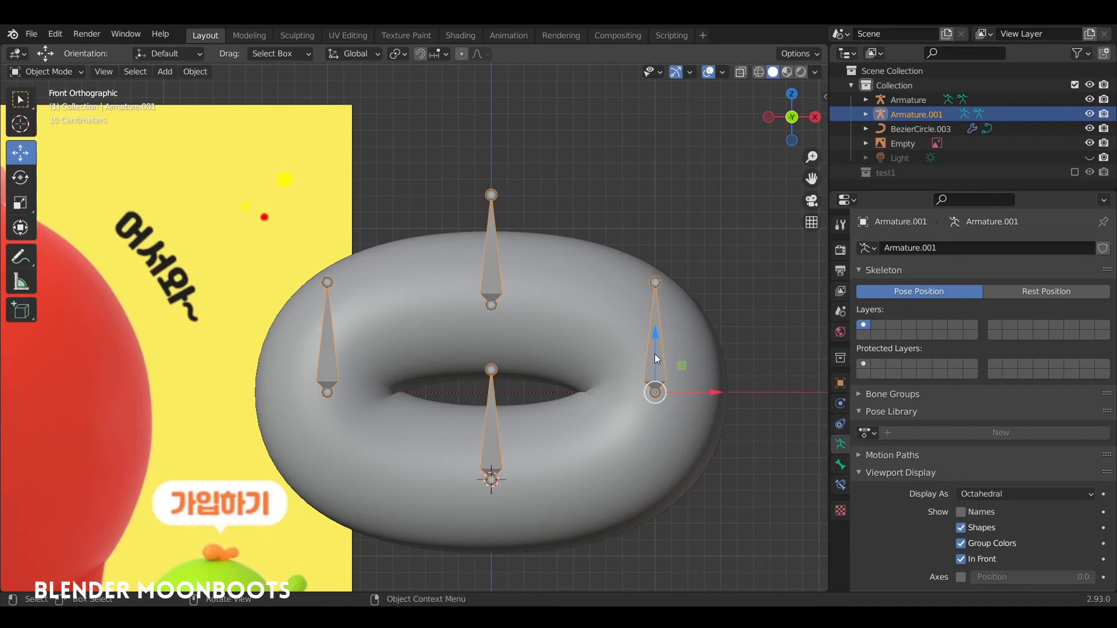
{"action": "key", "text": "ctrl+Tab"}
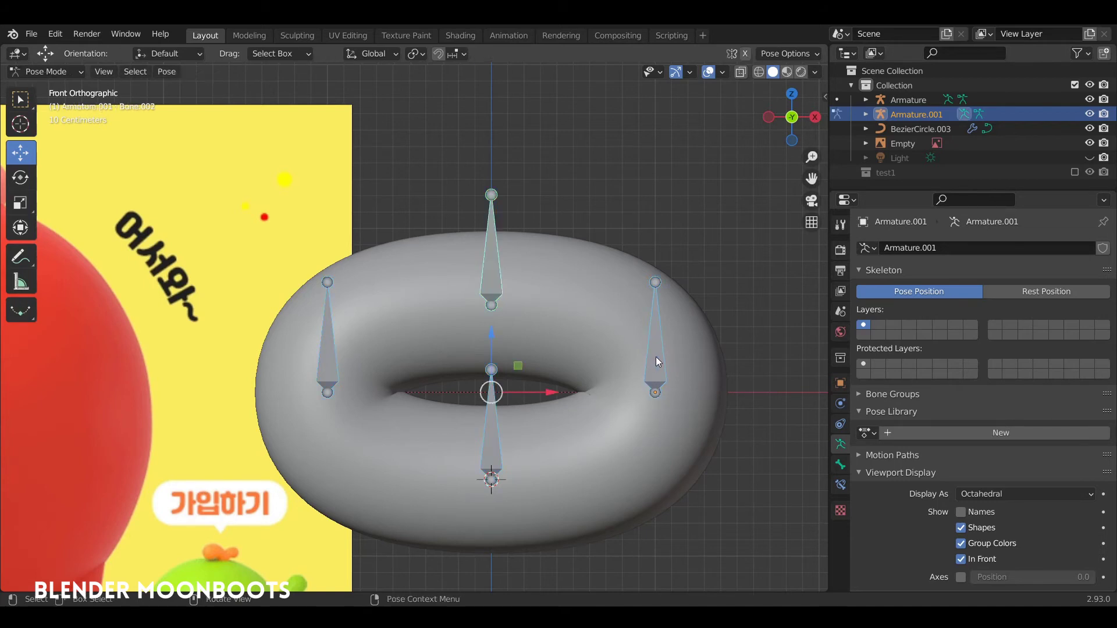
{"action": "scroll", "coordinate": [654, 349], "scroll_direction": "down", "scroll_amount": 2}
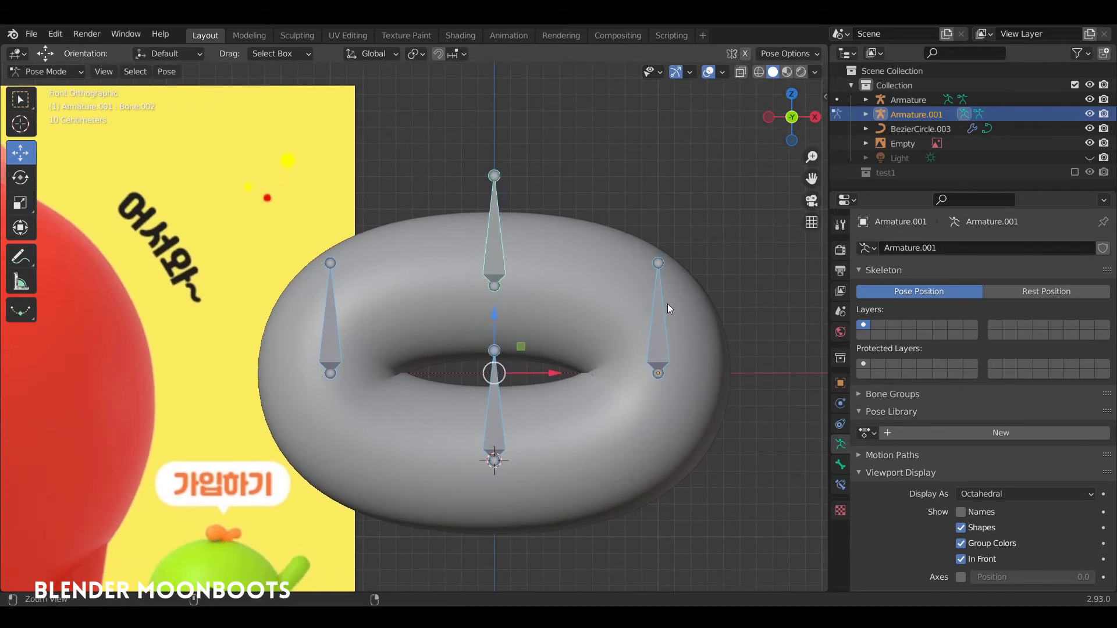
{"action": "left_click", "coordinate": [638, 347]}
{"action": "key", "text": "g"}
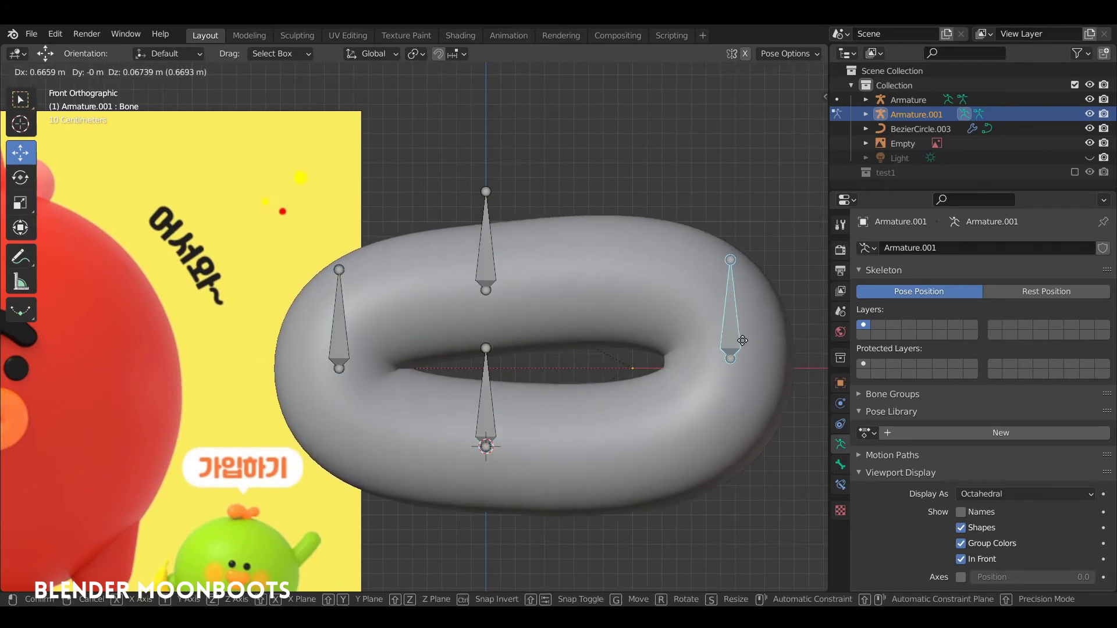
{"action": "left_click", "coordinate": [751, 336]}
{"action": "left_click_drag", "start_coordinate": [345, 338], "coordinate": [240, 306]}
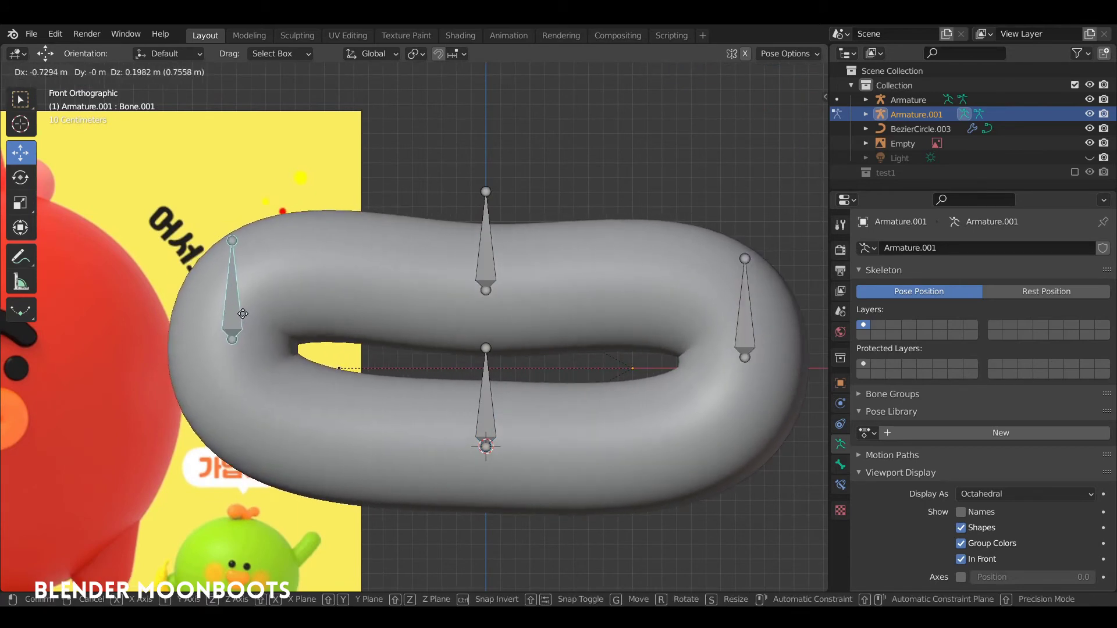
{"action": "left_click", "coordinate": [745, 323]}
{"action": "left_click_drag", "start_coordinate": [748, 321], "coordinate": [762, 307]}
Select all four mouth bones and create a new pose library named bouche for the armature
{"action": "left_click", "coordinate": [481, 260], "text": "shift"}
{"action": "left_click", "coordinate": [486, 402], "text": "shift"}
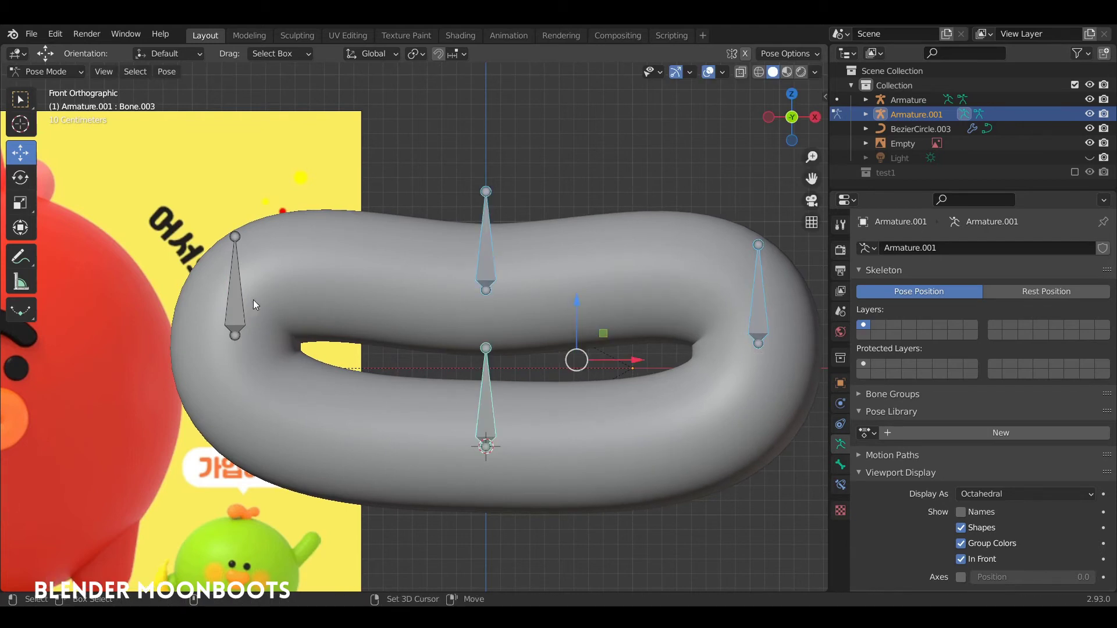
{"action": "left_click", "coordinate": [240, 294], "text": "shift"}
{"action": "middle_click_drag", "start_coordinate": [694, 338], "coordinate": [669, 321], "text": "shift"}
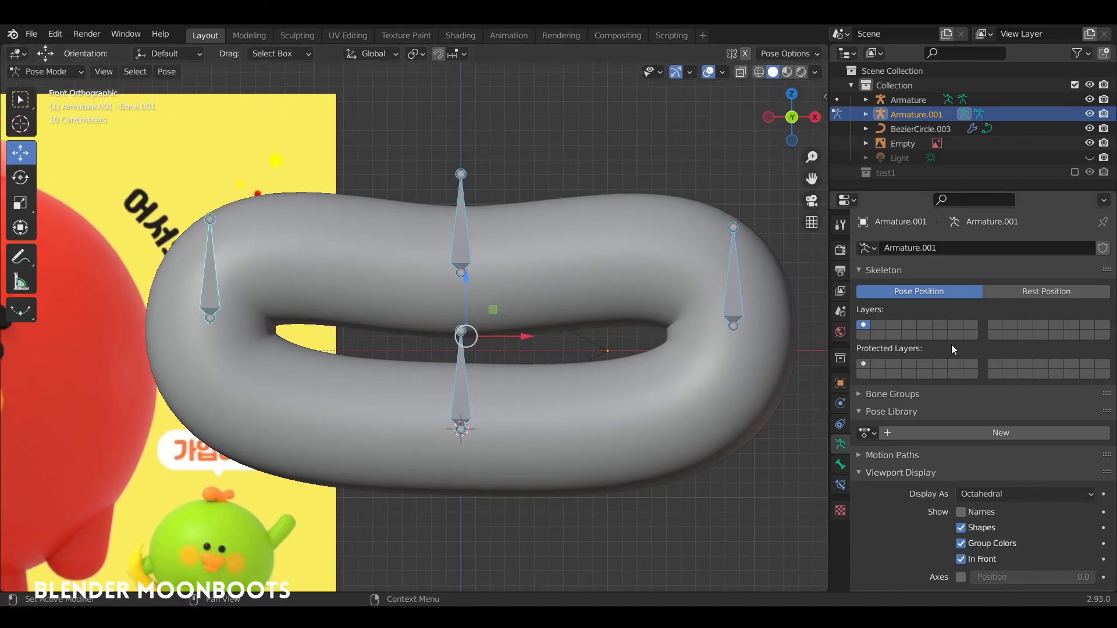
{"action": "left_click", "coordinate": [944, 432]}
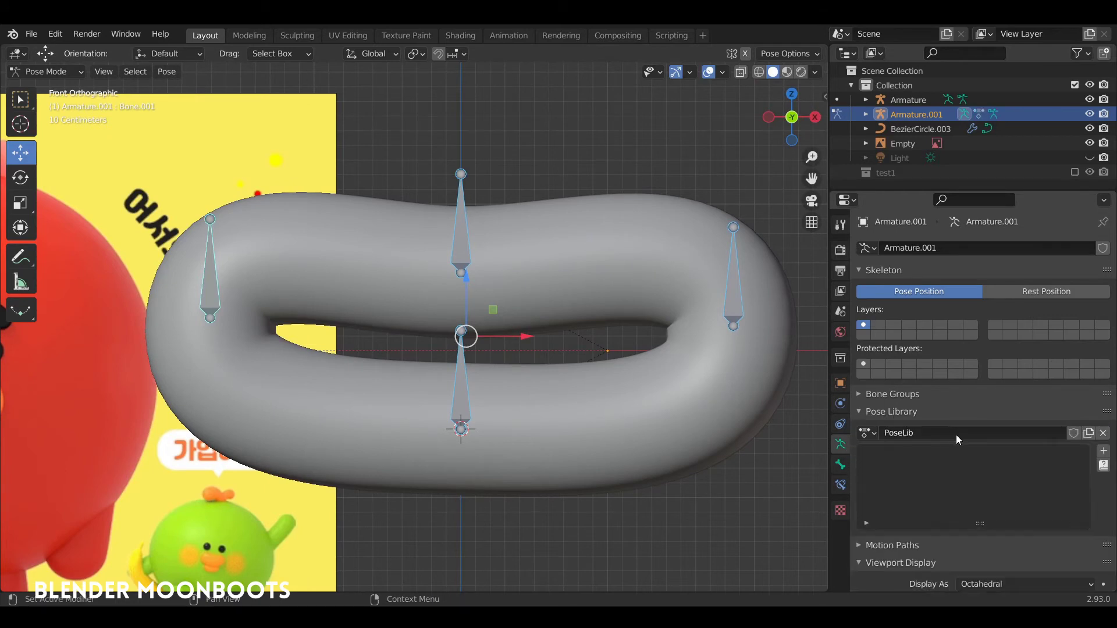
{"action": "double_click", "coordinate": [920, 434]}
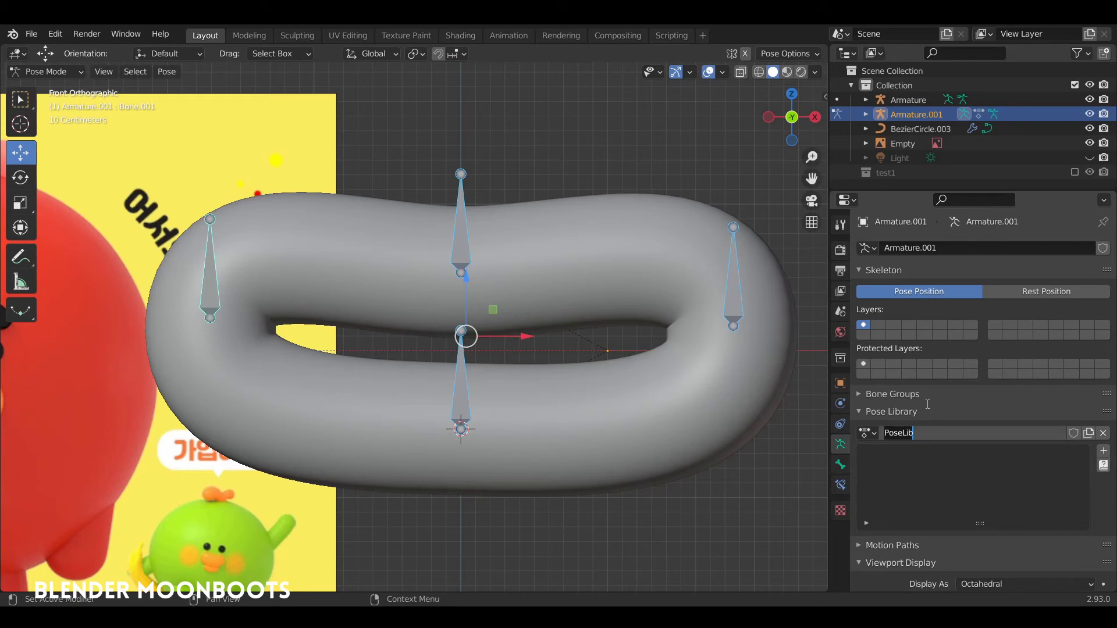
{"action": "type", "text": "bouche"}
{"action": "key", "text": "Return"}
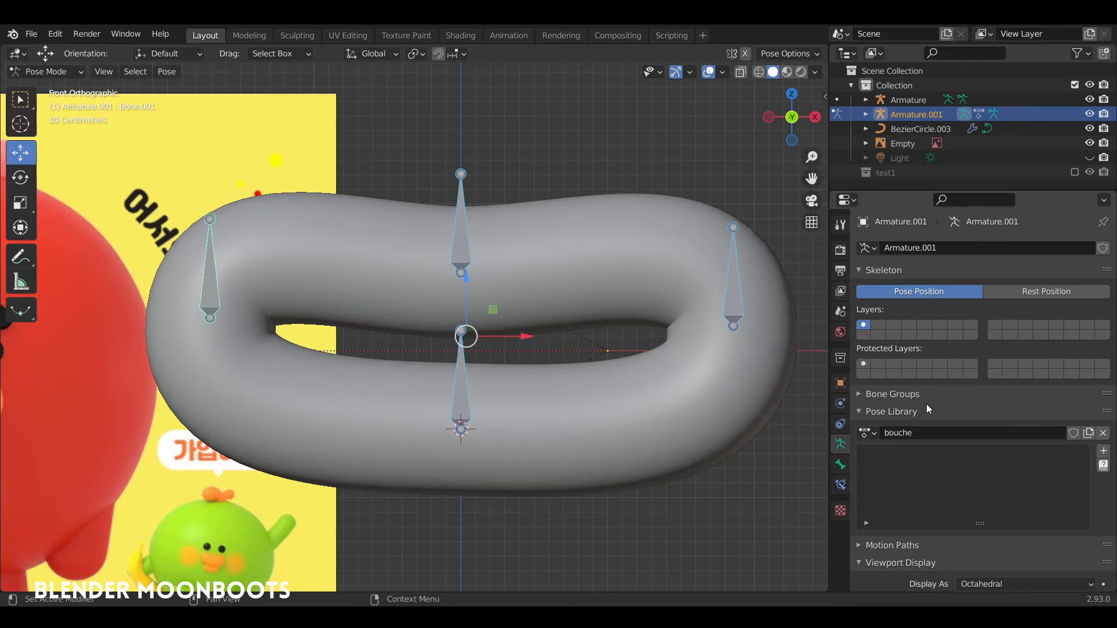
Add the widened mouth shape to the bouche pose library as a new pose named horizontal
{"action": "left_click", "coordinate": [1103, 452]}
{"action": "left_click", "coordinate": [1016, 450]}
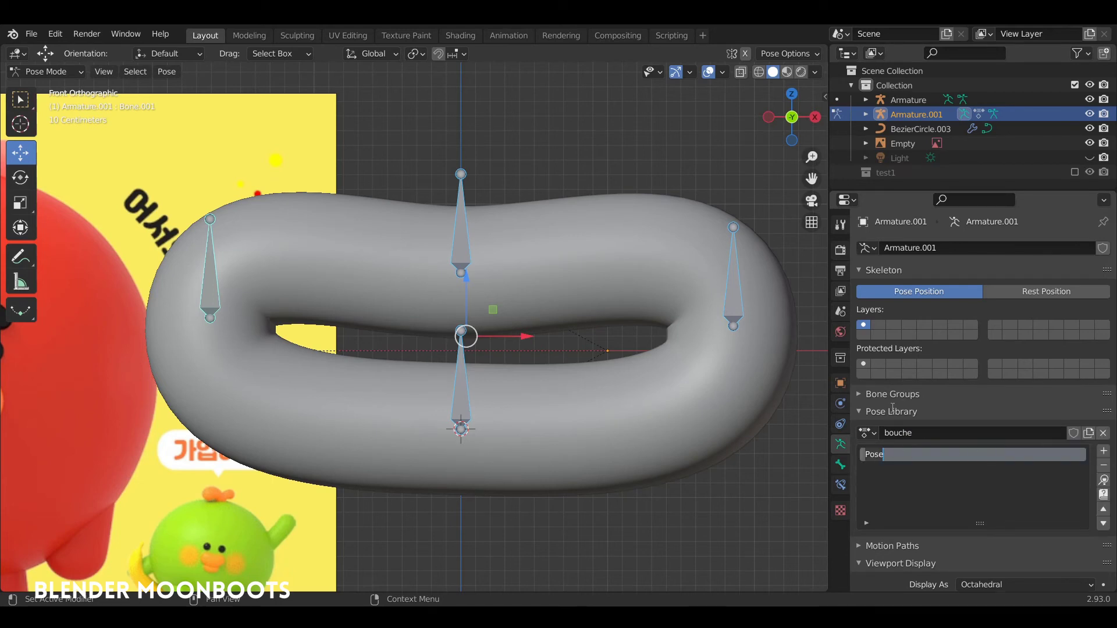
{"action": "type", "text": "horizontal"}
{"action": "key", "text": "Return"}
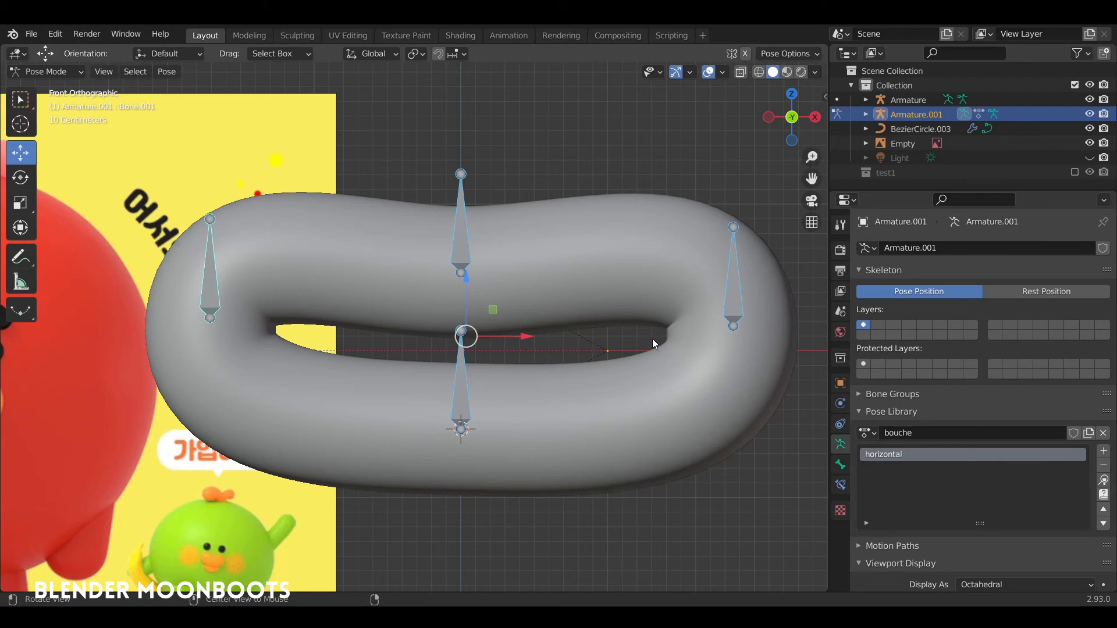
Reset the mouth bones to their rest positions, and apply the saved horizontal pose from the bouche library
{"action": "left_click_drag", "start_coordinate": [655, 339], "coordinate": [674, 353], "text": "alt"}
{"action": "scroll", "coordinate": [673, 350], "scroll_direction": "up", "scroll_amount": 1}
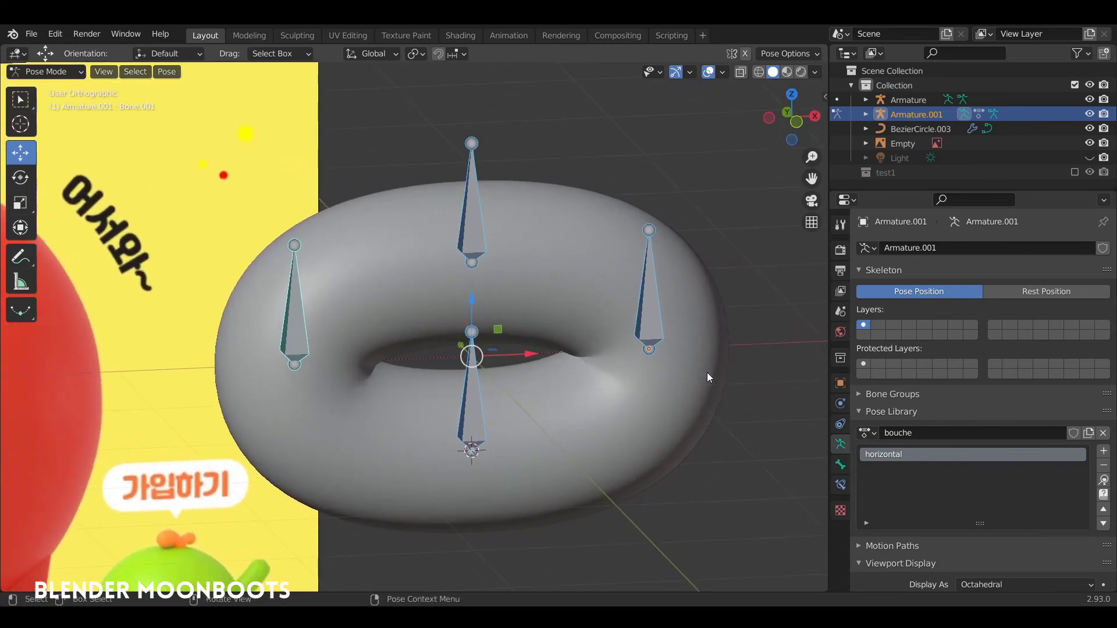
{"action": "left_click", "coordinate": [1104, 485]}
Shape a sad mouth in front view by moving the left-hand and right-hand bones down and slightly inward
{"action": "middle_click_drag", "start_coordinate": [675, 334], "coordinate": [611, 364]}
{"action": "key", "text": "KP_1"}
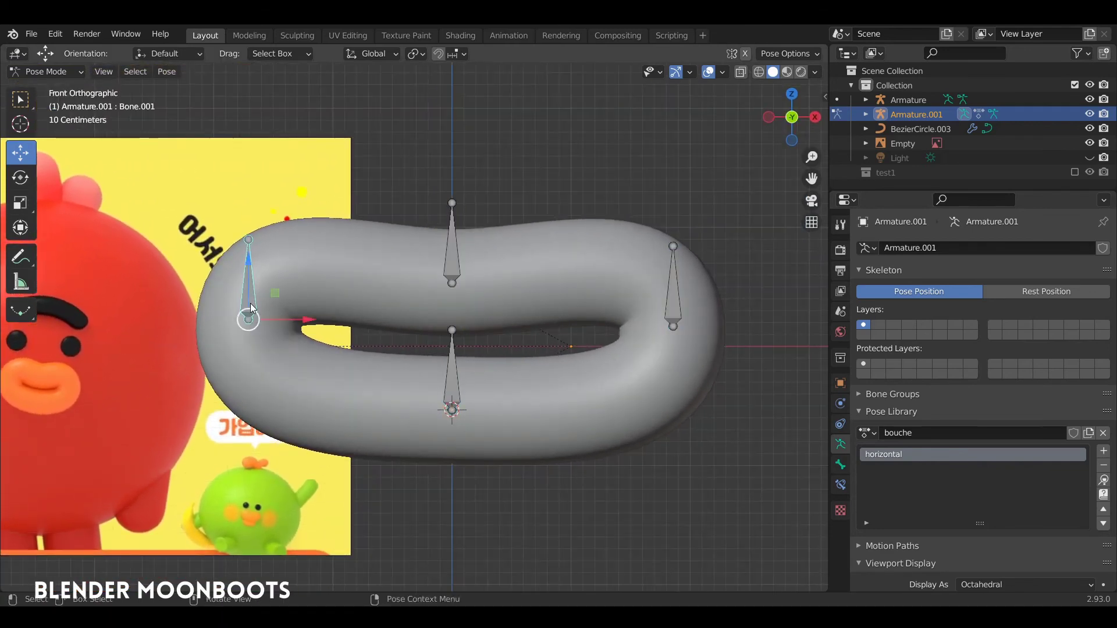
{"action": "left_click_drag", "start_coordinate": [249, 303], "coordinate": [294, 425]}
{"action": "left_click", "coordinate": [677, 306]}
{"action": "left_click_drag", "start_coordinate": [677, 305], "coordinate": [626, 420]}
Select all four bones and add their sad shape to the bouche library as a new pose named triste
{"action": "left_click", "coordinate": [452, 392], "text": "shift"}
{"action": "left_click", "coordinate": [307, 409], "text": "shift"}
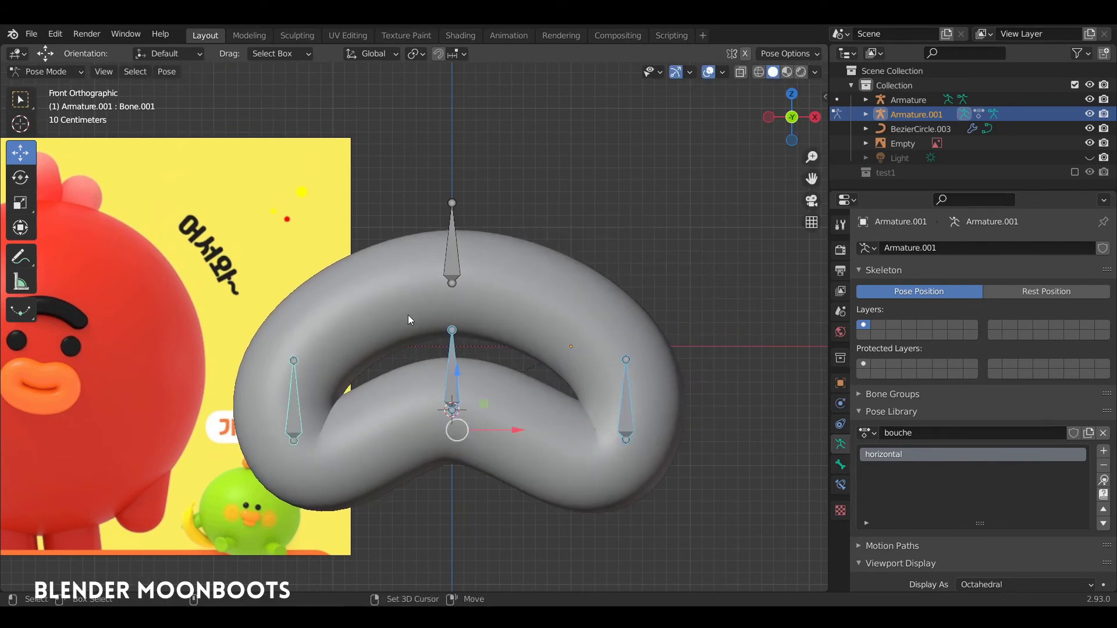
{"action": "left_click", "coordinate": [448, 252], "text": "shift"}
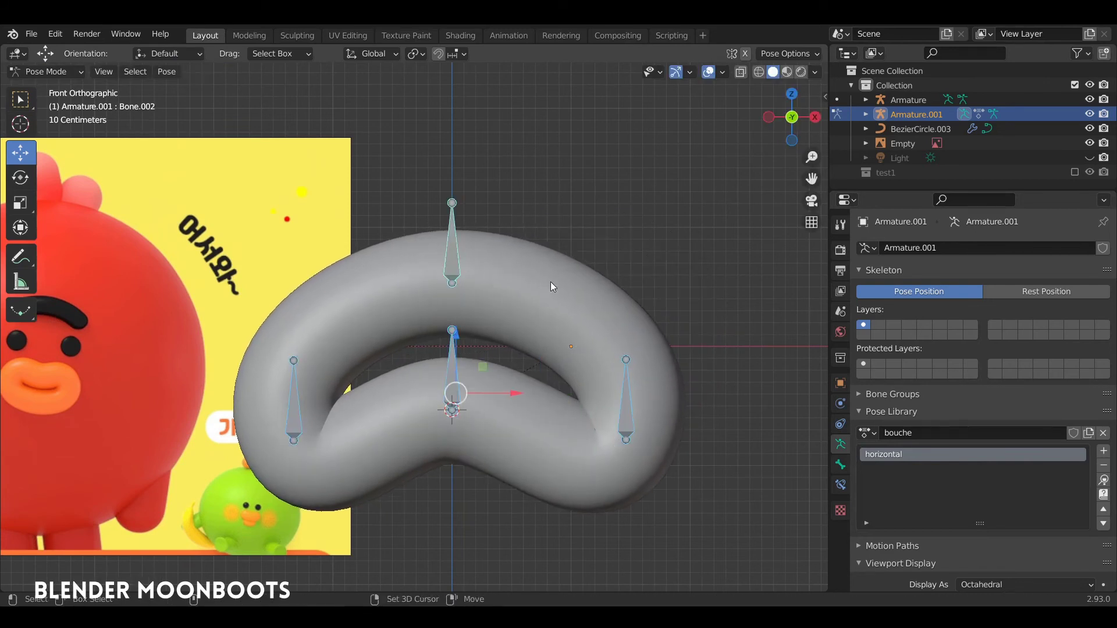
{"action": "left_click", "coordinate": [1103, 454]}
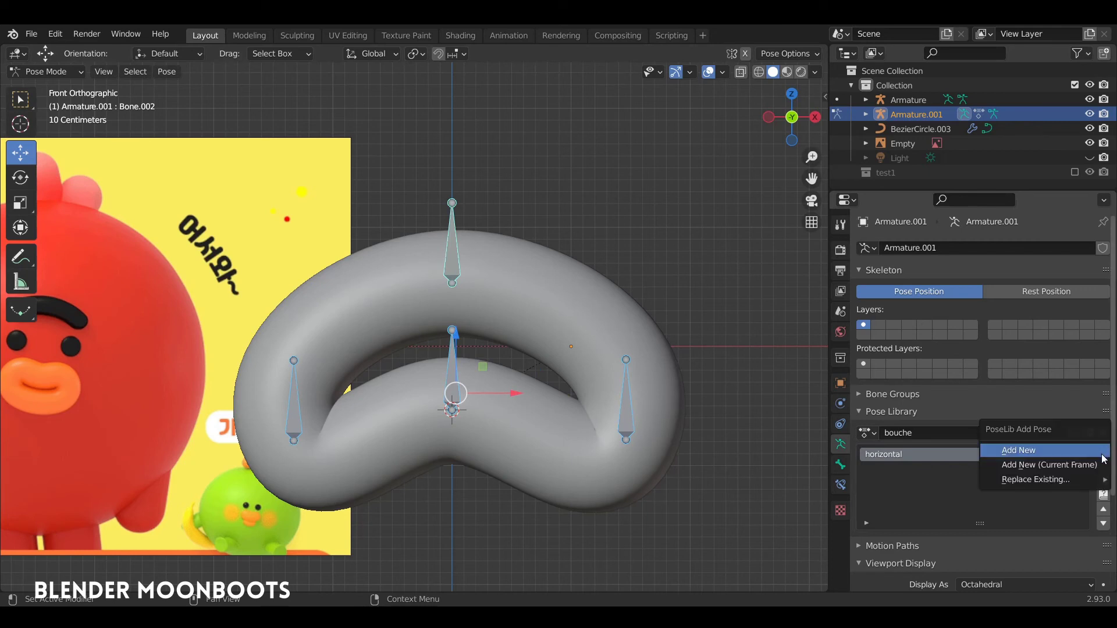
{"action": "left_click", "coordinate": [1042, 450]}
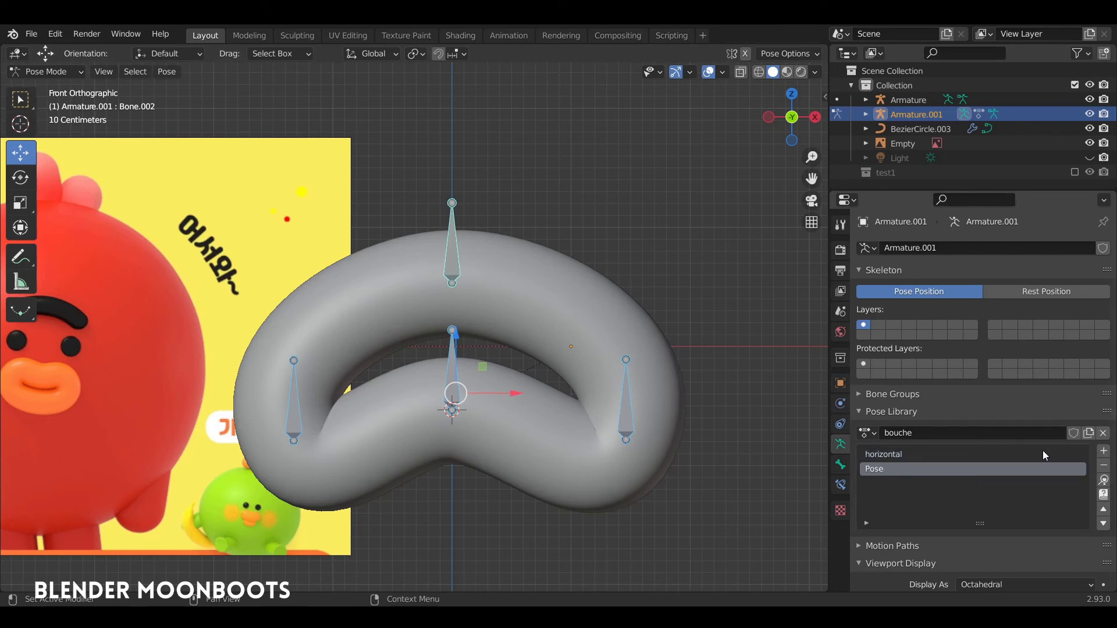
{"action": "double_click", "coordinate": [918, 465]}
{"action": "type", "text": "triste"}
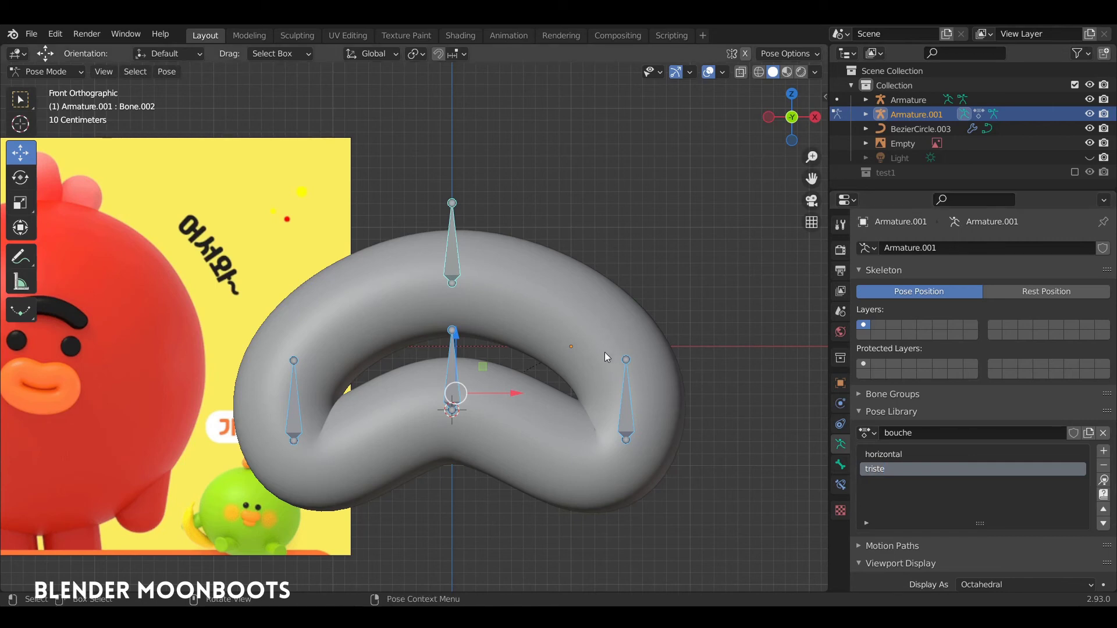
Test the saved poses by applying horizontal and then triste to the mouth bones
{"action": "left_click", "coordinate": [946, 457]}
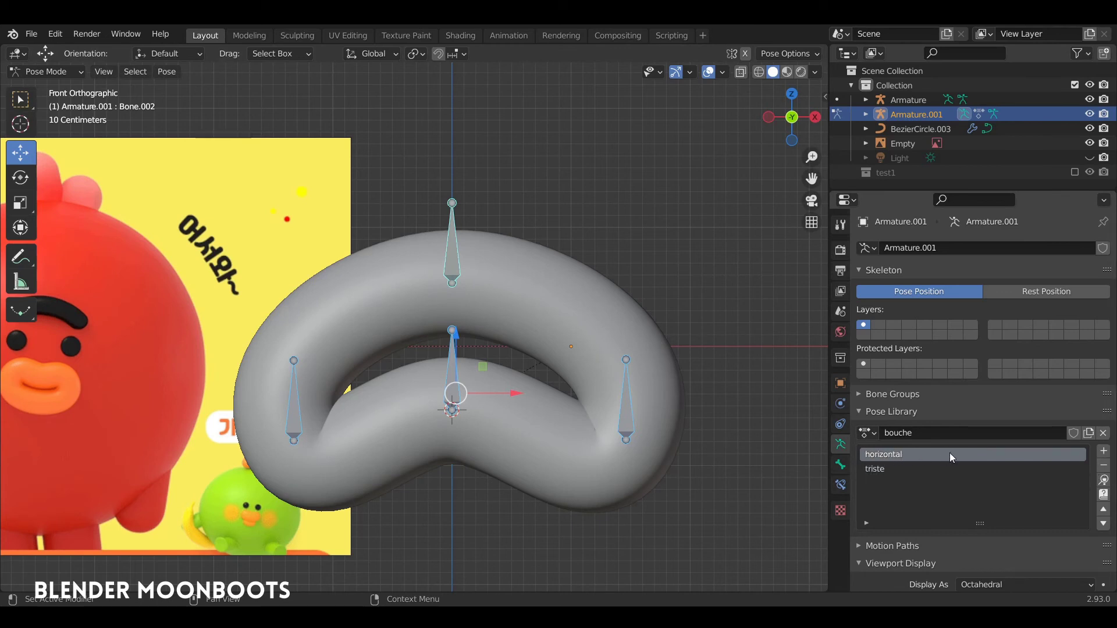
{"action": "left_click", "coordinate": [1105, 483]}
{"action": "left_click", "coordinate": [982, 468]}
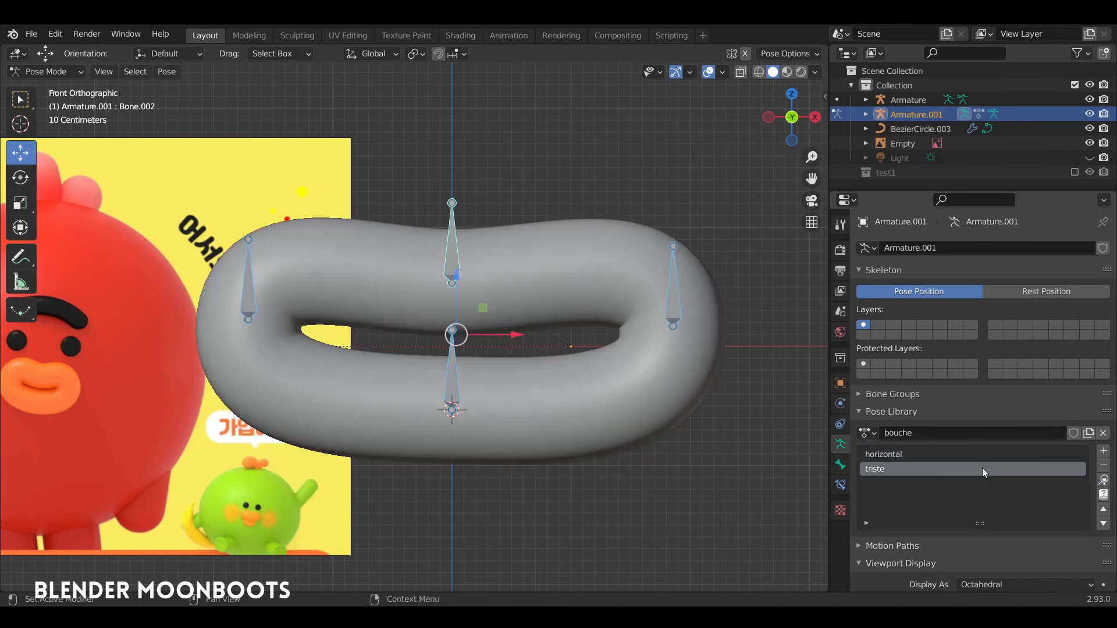
{"action": "left_click", "coordinate": [1105, 482]}
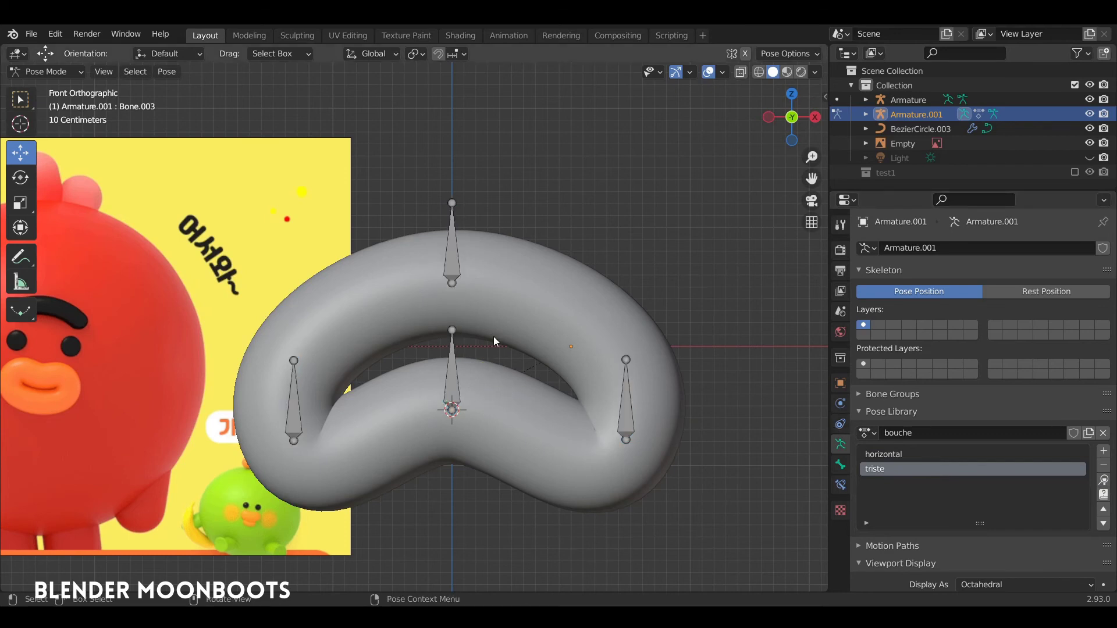
Move the lower mouth bone slightly up and to the right to adjust the sad shape
{"action": "left_click", "coordinate": [459, 384]}
{"action": "key", "text": "g"}
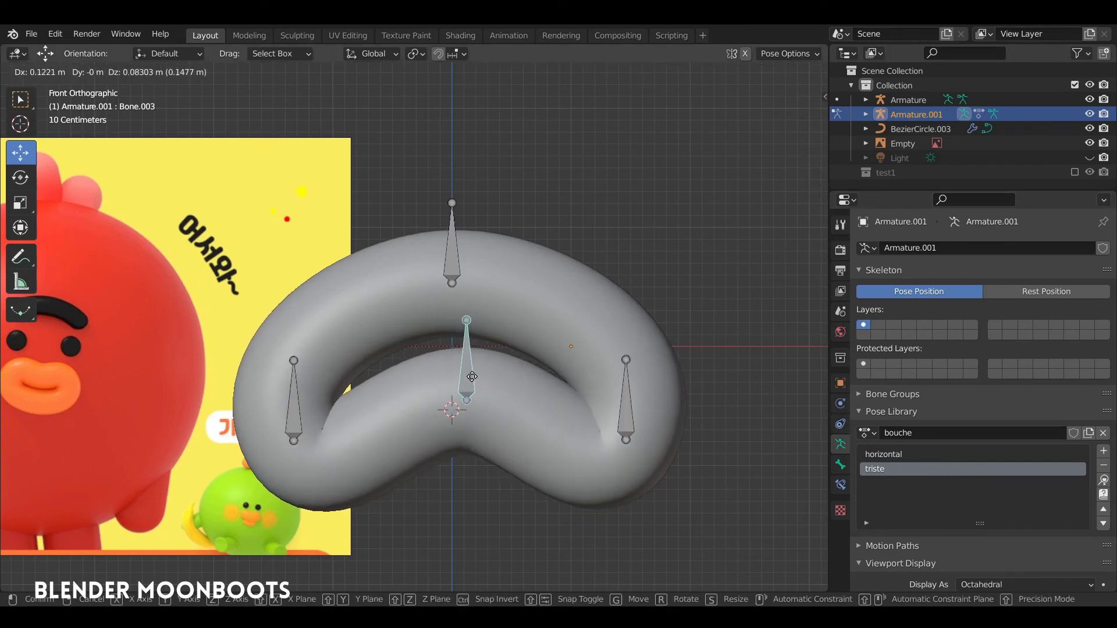
{"action": "left_click", "coordinate": [475, 373]}
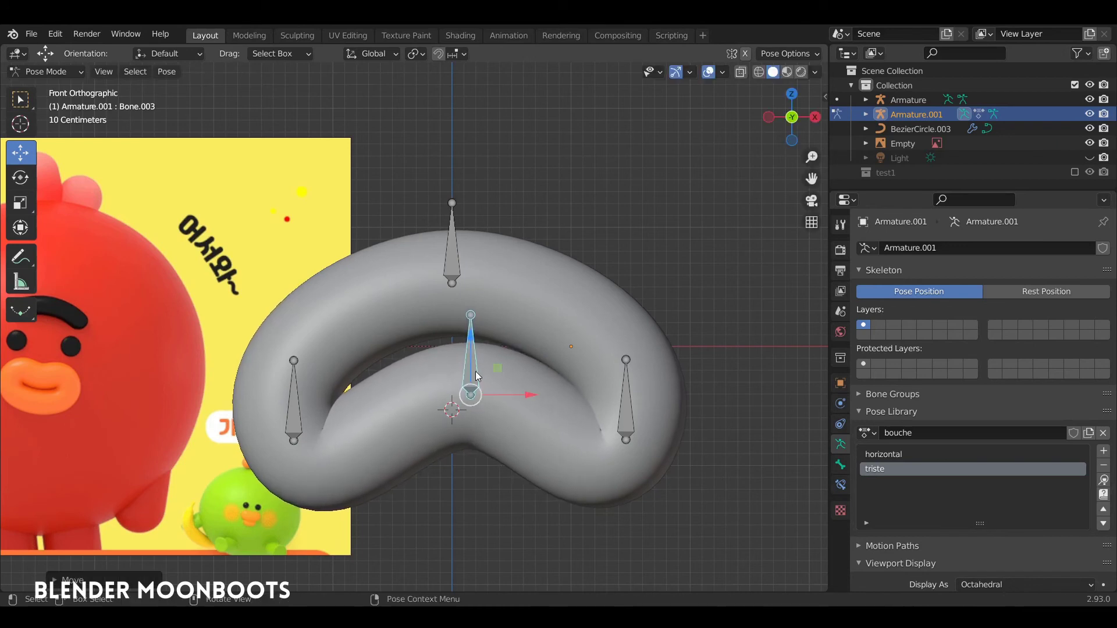
Select all four mouth bones and replace the existing triste pose in the bouche library with the adjusted sad shape
{"action": "left_click", "coordinate": [295, 415], "text": "shift"}
{"action": "left_click", "coordinate": [453, 272], "text": "shift"}
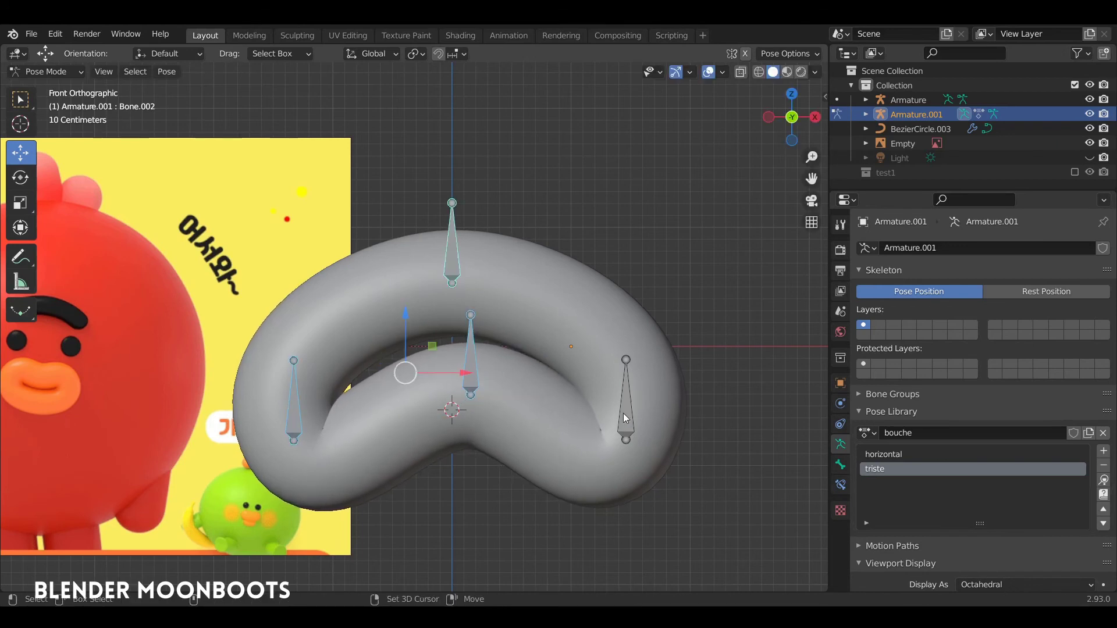
{"action": "left_click", "coordinate": [623, 416], "text": "shift"}
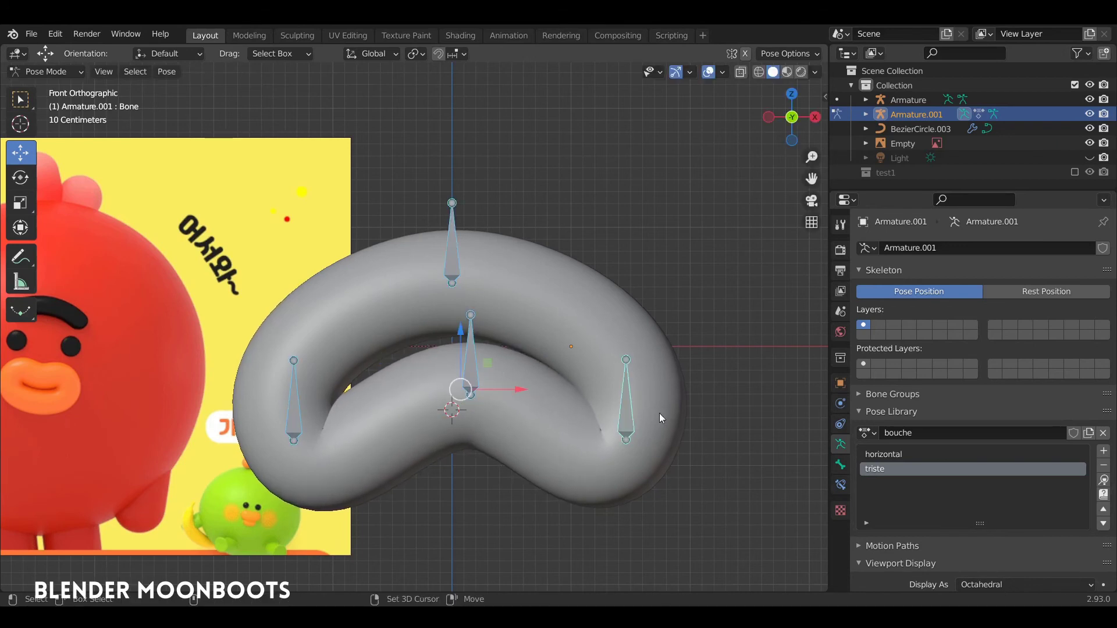
{"action": "left_click", "coordinate": [1104, 452]}
{"action": "mouse_move", "coordinate": [1073, 484]}
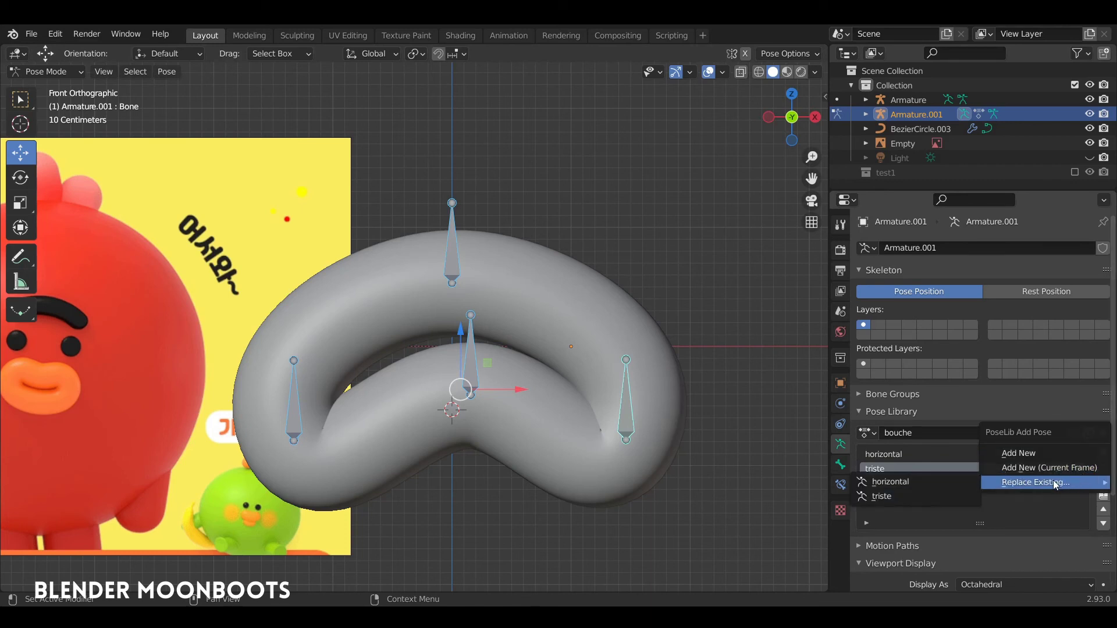
{"action": "left_click", "coordinate": [879, 496]}
Check the updated library by applying the horizontal pose and then the revised triste pose
{"action": "left_click", "coordinate": [907, 454]}
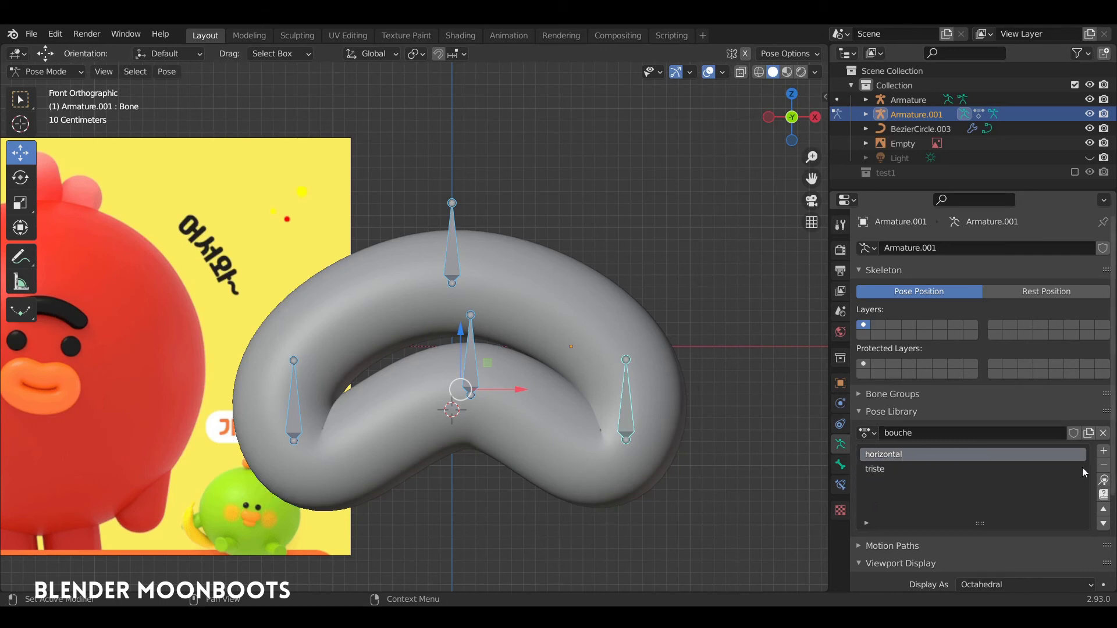
{"action": "left_click", "coordinate": [1103, 480]}
{"action": "left_click", "coordinate": [1004, 468]}
{"action": "left_click", "coordinate": [1104, 479]}
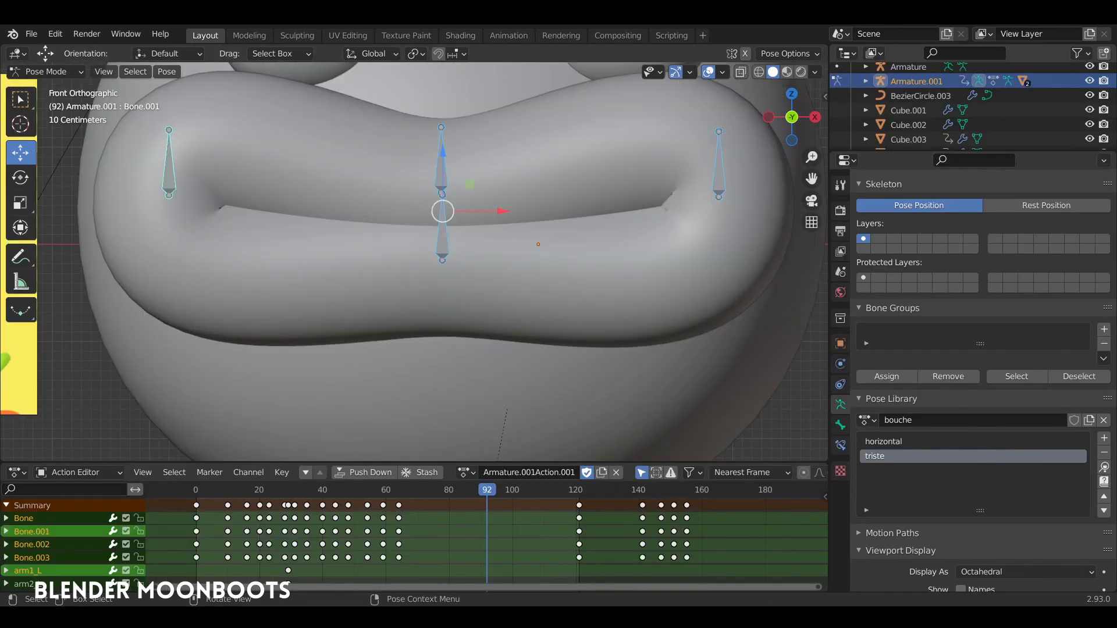
On the full character, reselect all four mouth bones and apply the triste pose at frame 92
{"action": "left_click", "coordinate": [128, 414]}
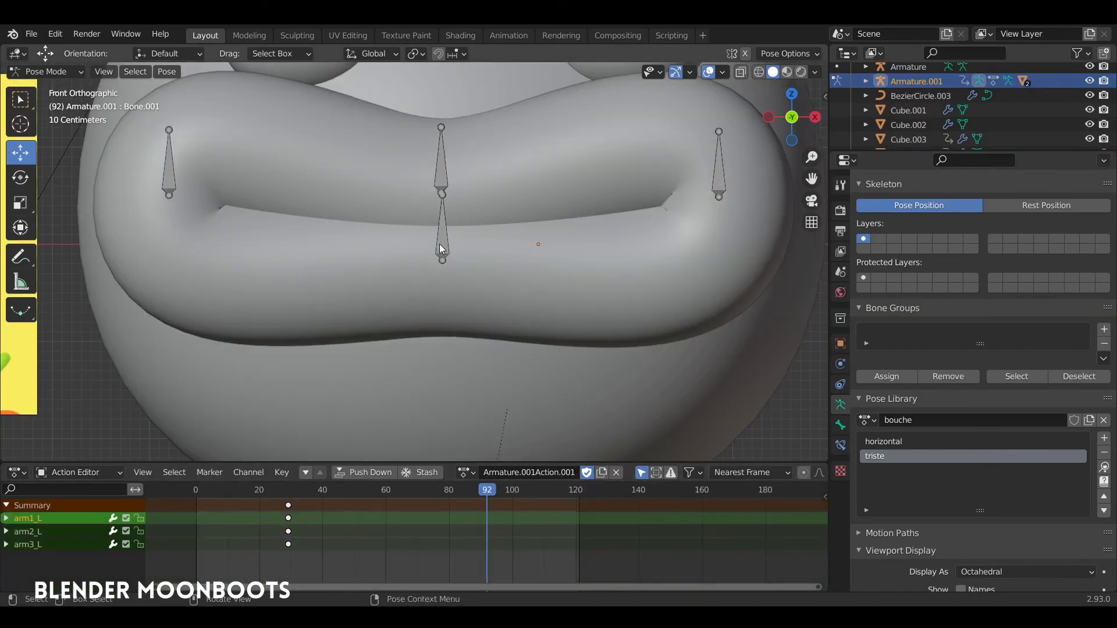
{"action": "key", "text": "a"}
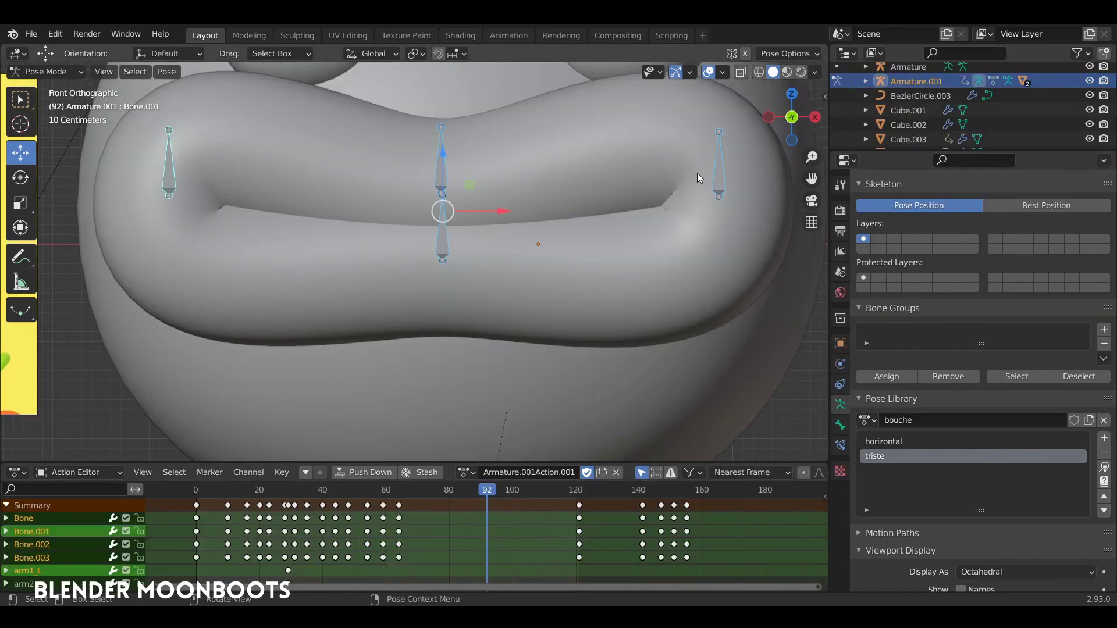
{"action": "middle_click_drag", "start_coordinate": [689, 191], "coordinate": [701, 207], "text": "shift"}
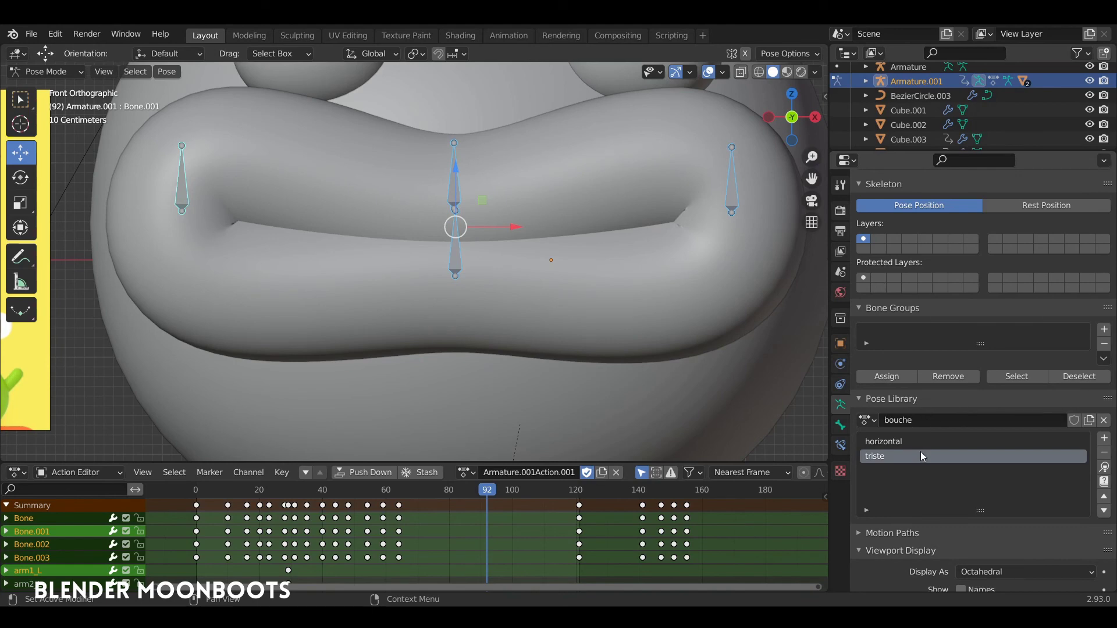
{"action": "left_click", "coordinate": [1104, 467]}
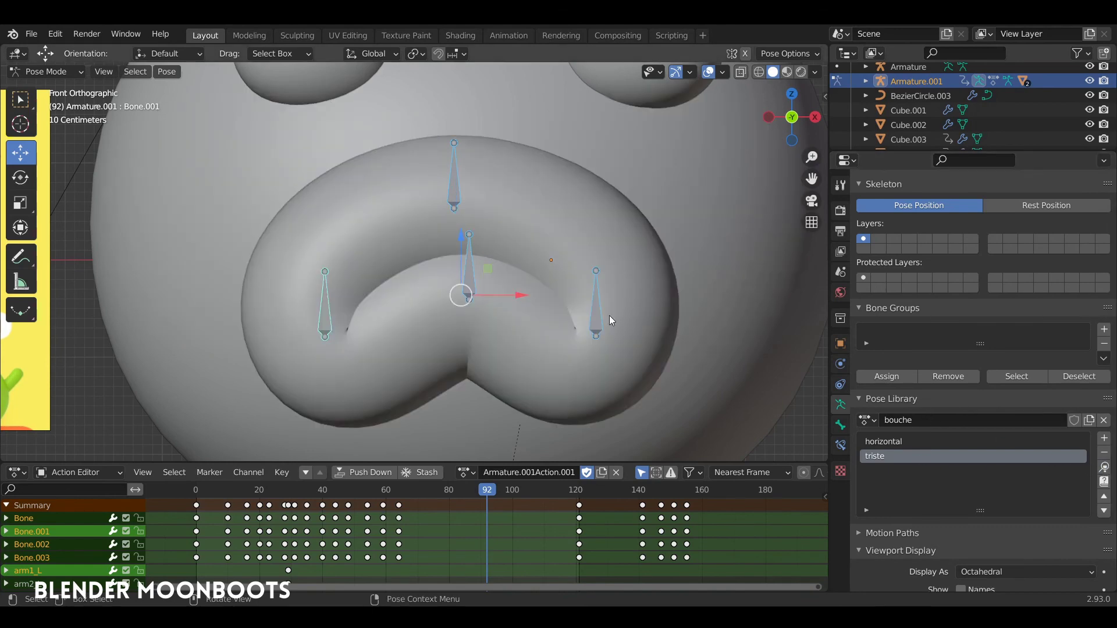
{"action": "middle_click_drag", "start_coordinate": [520, 277], "coordinate": [526, 274], "text": "shift"}
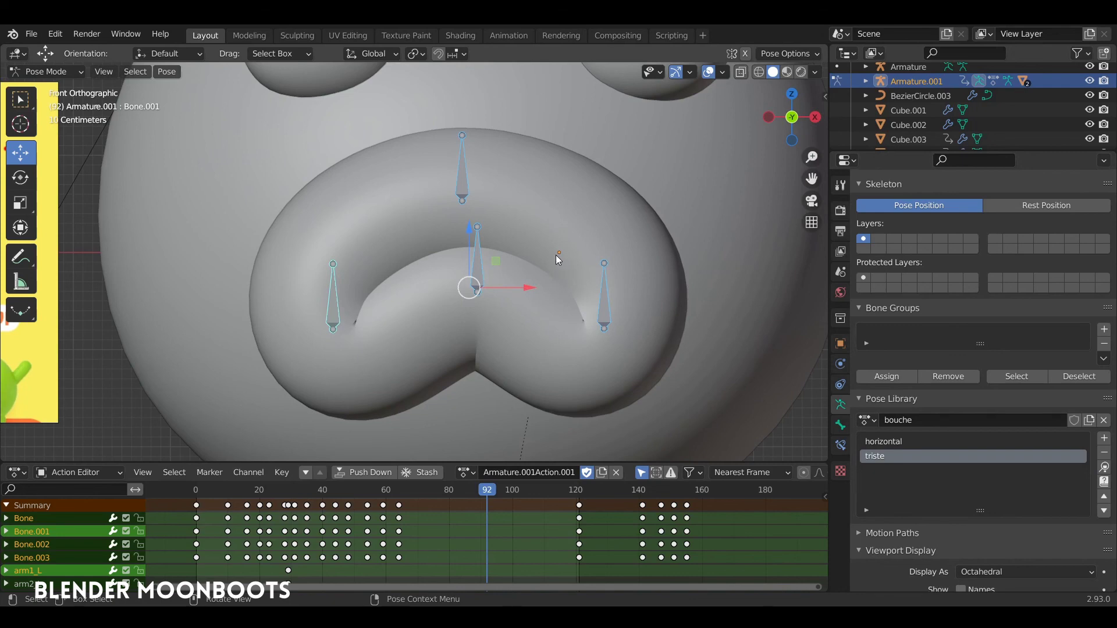
{"action": "key", "text": "i"}
Create a bone group named bouche and assign the four selected mouth bones to it
{"action": "left_click", "coordinate": [1103, 329]}
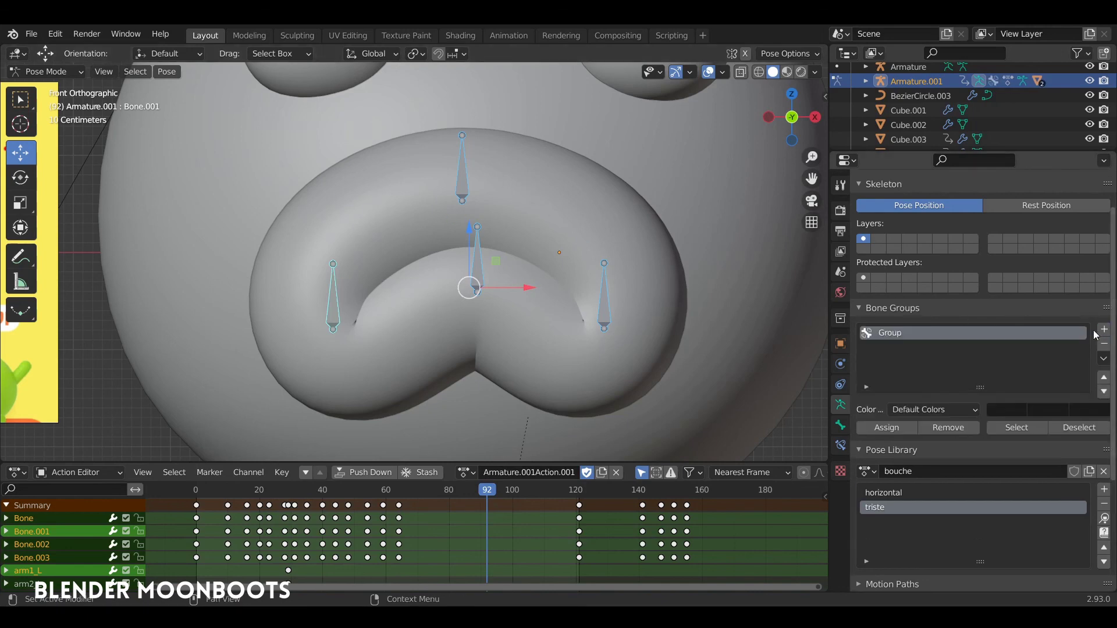
{"action": "double_click", "coordinate": [897, 334]}
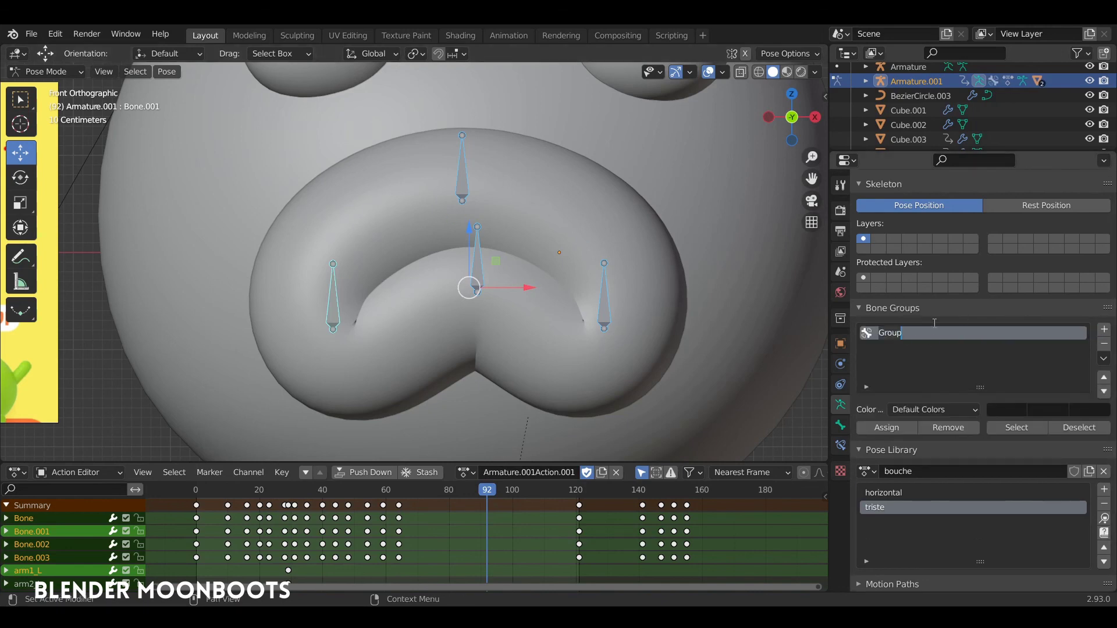
{"action": "type", "text": "bouche"}
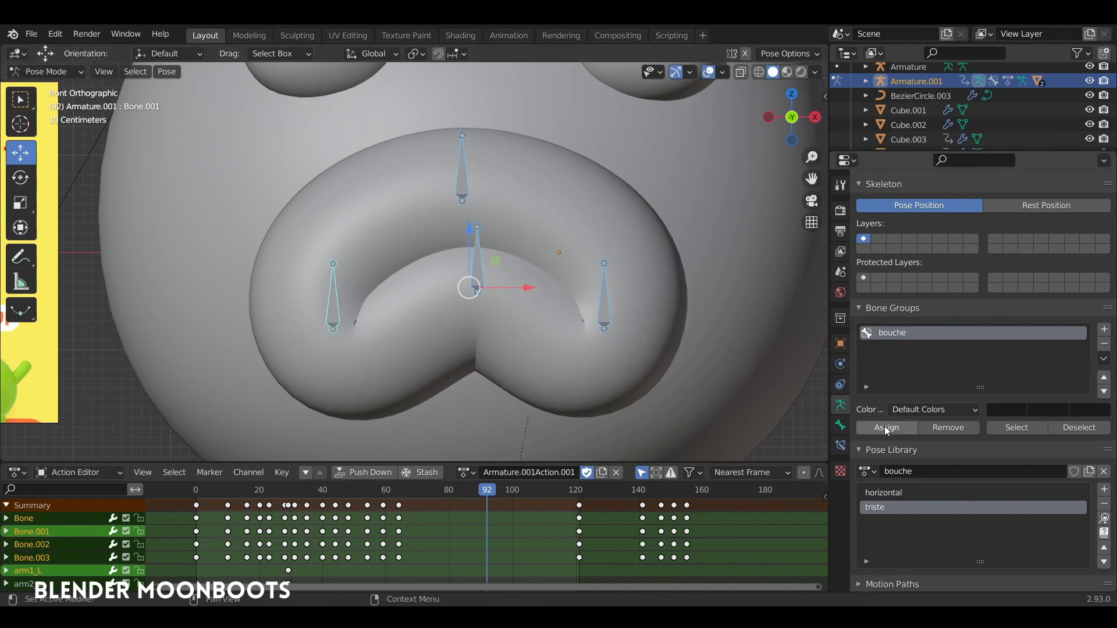
Deselect the mouth bones and reselect them all through the bouche bone group
{"action": "left_click", "coordinate": [581, 340]}
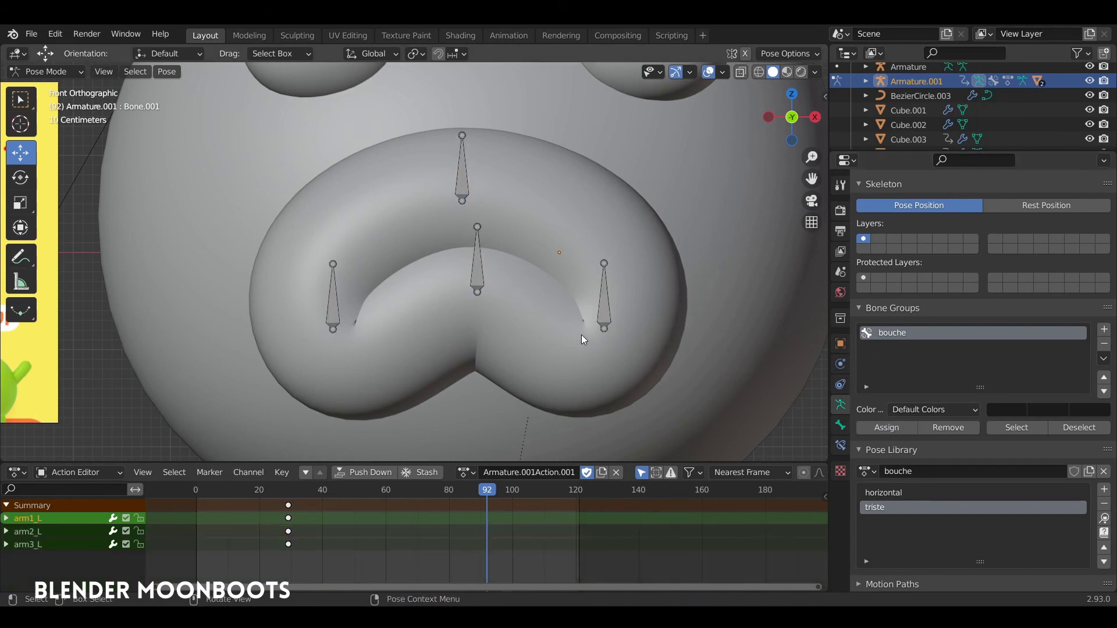
{"action": "left_click", "coordinate": [1009, 430]}
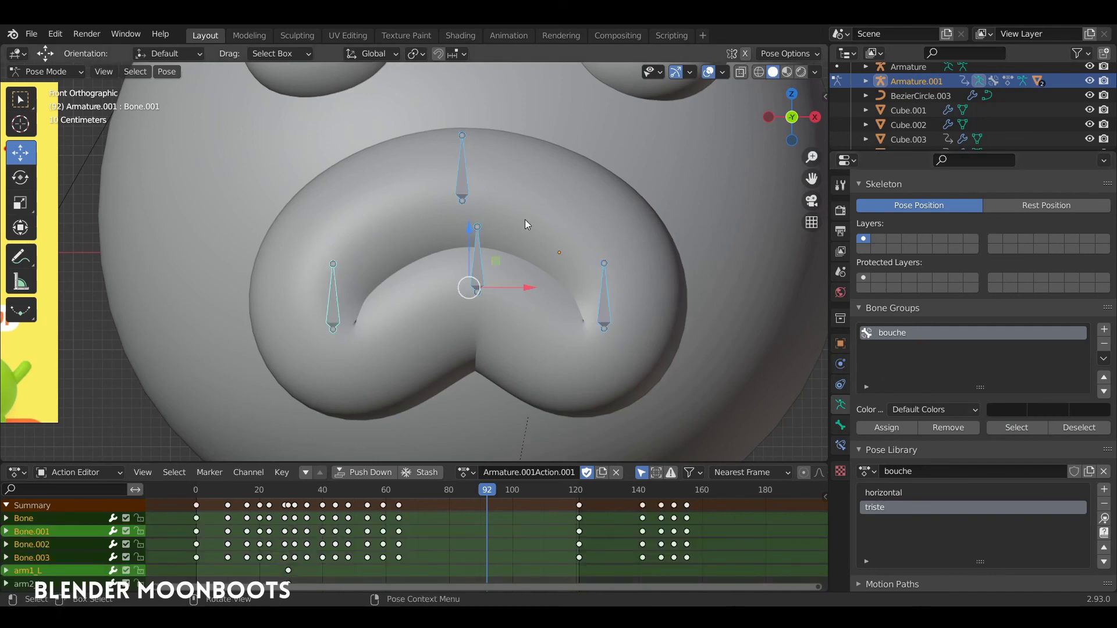
{"action": "middle_click_drag", "start_coordinate": [550, 220], "coordinate": [575, 276], "text": "shift"}
{"action": "mouse_move", "coordinate": [577, 255]}
{"action": "middle_mouse_down", "text": "ctrl"}
{"action": "mouse_move", "coordinate": [580, 276]}
{"action": "mouse_move", "coordinate": [573, 236]}
{"action": "middle_mouse_up", "text": "ctrl"}
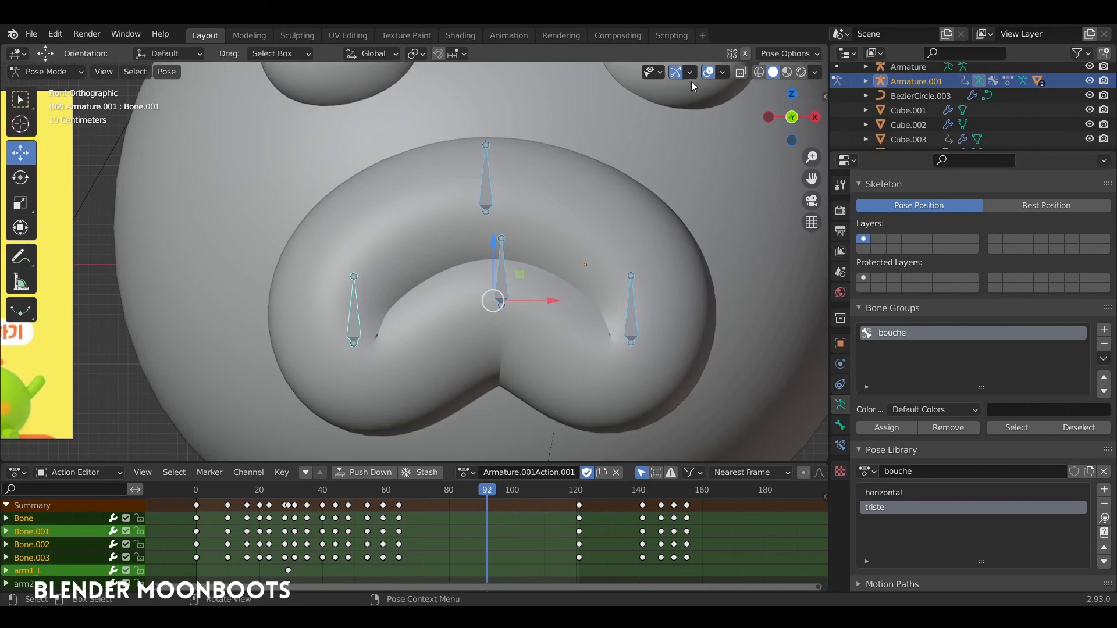